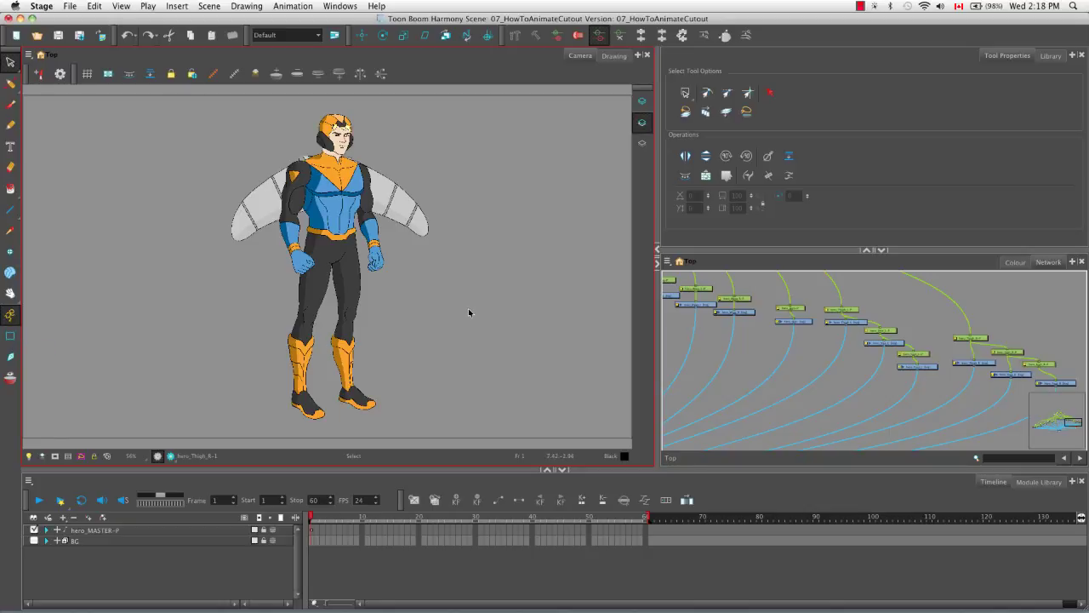
# With the Transform tool, select the hero's foot hero_Foot_R, extend the selection up to the whole leg and rotate it slightly inward.
pyautogui.hotkey('shift', 't')
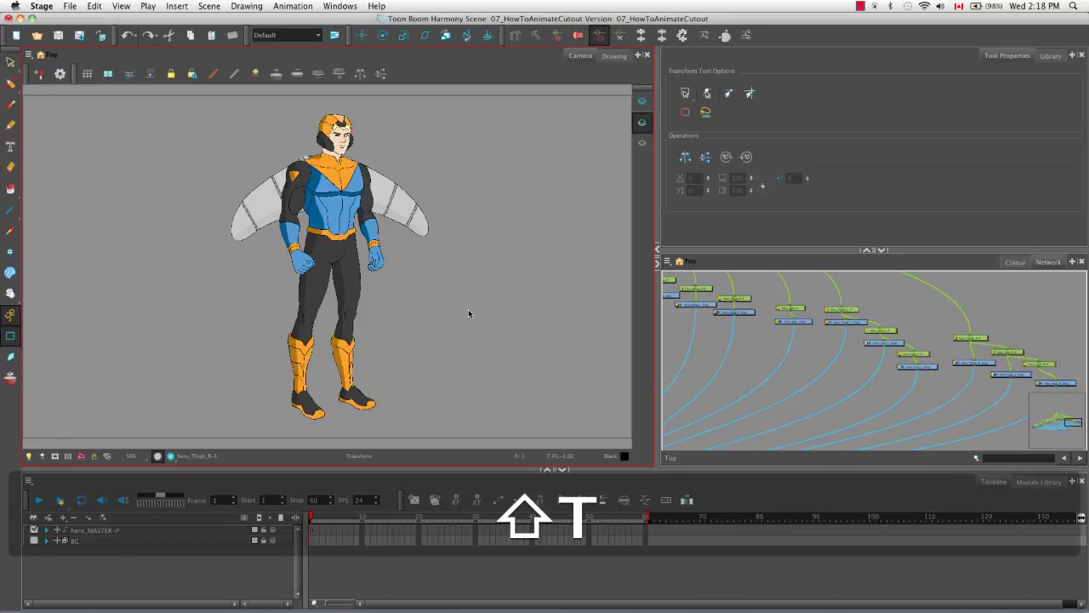
pyautogui.click(46, 531)
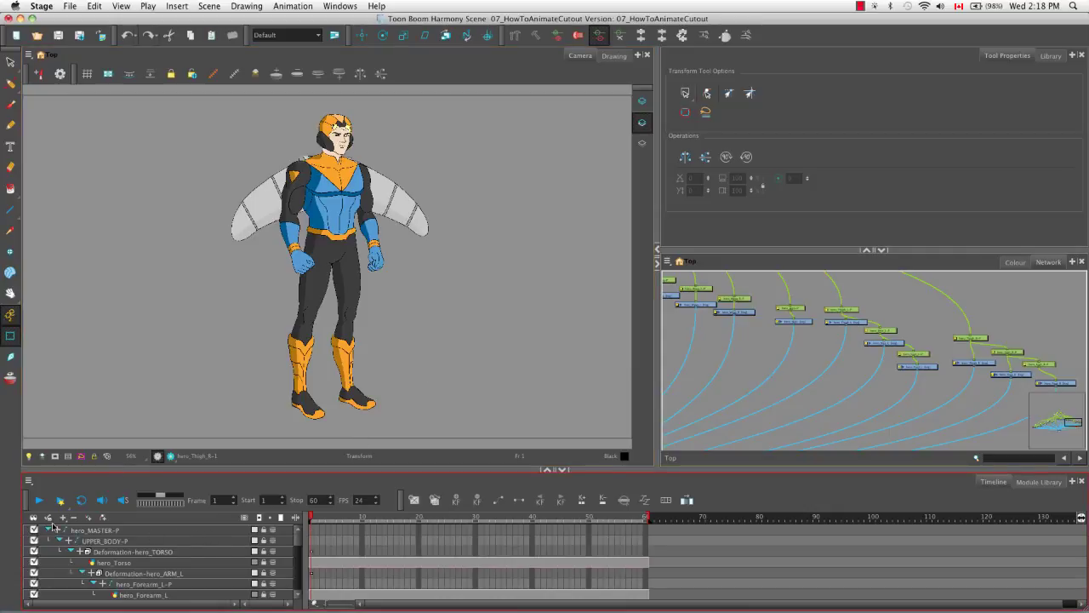
pyautogui.click(47, 531)
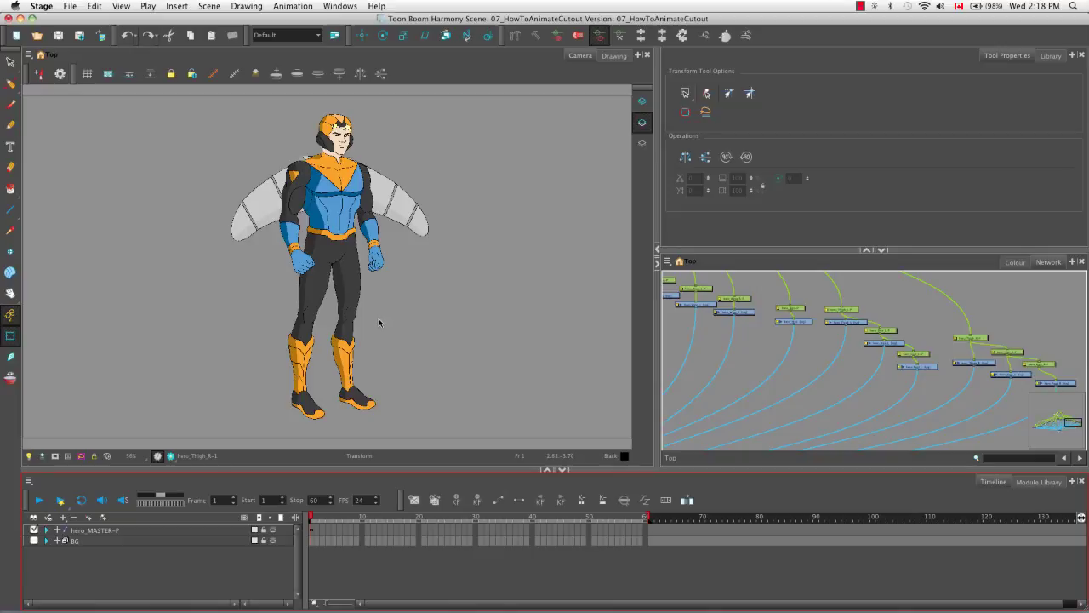
pyautogui.click(359, 398)
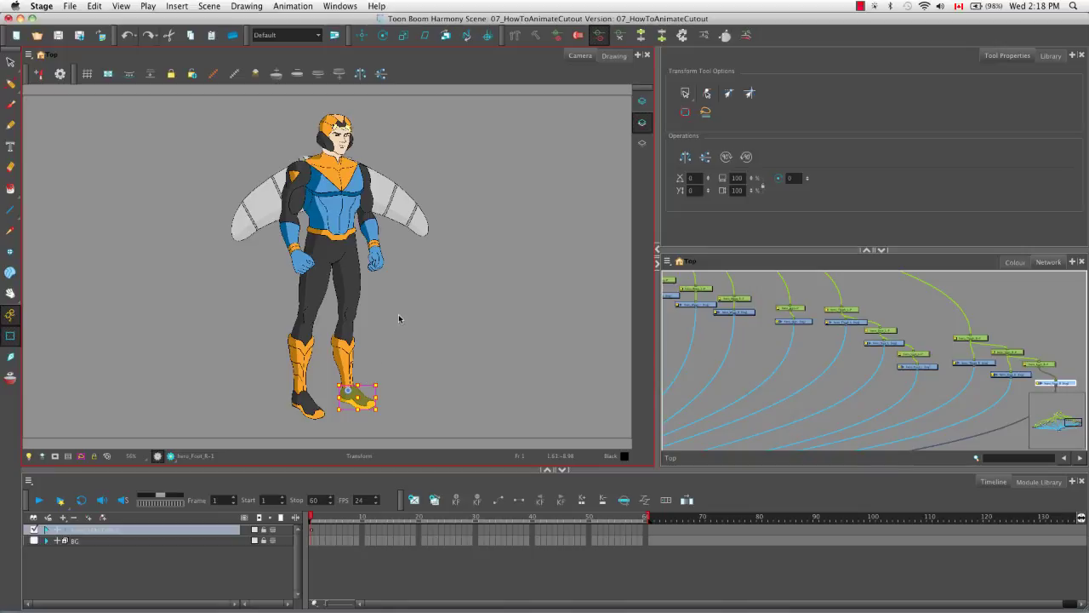
pyautogui.press('b')
pyautogui.press('b')
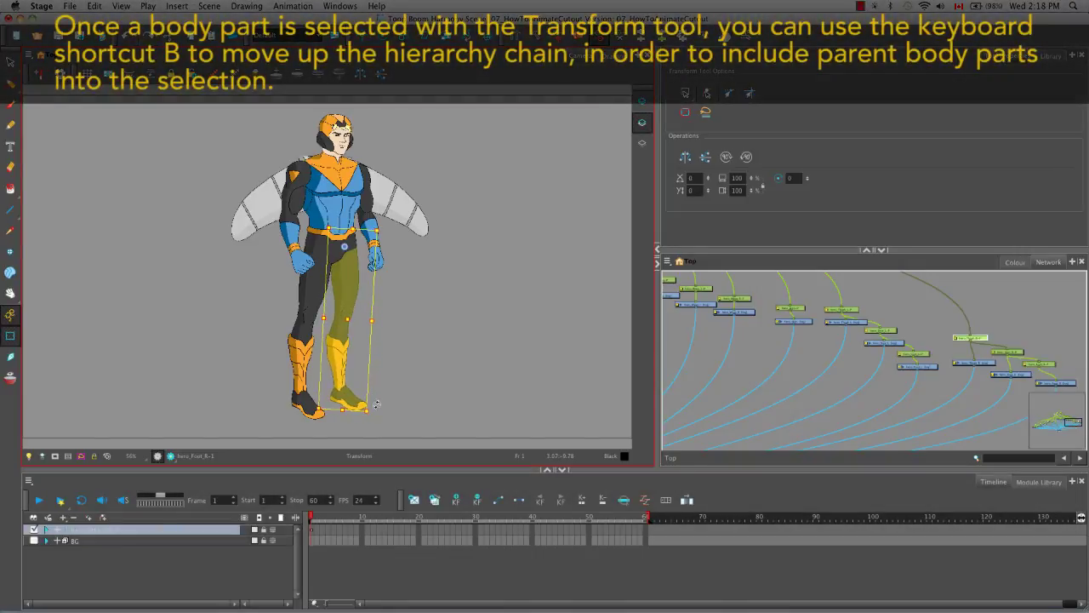
# Select the foot hero_Foot_L, extend the selection up to the whole leg, and rotate that leg slightly towards the other one.
pyautogui.click(306, 410)
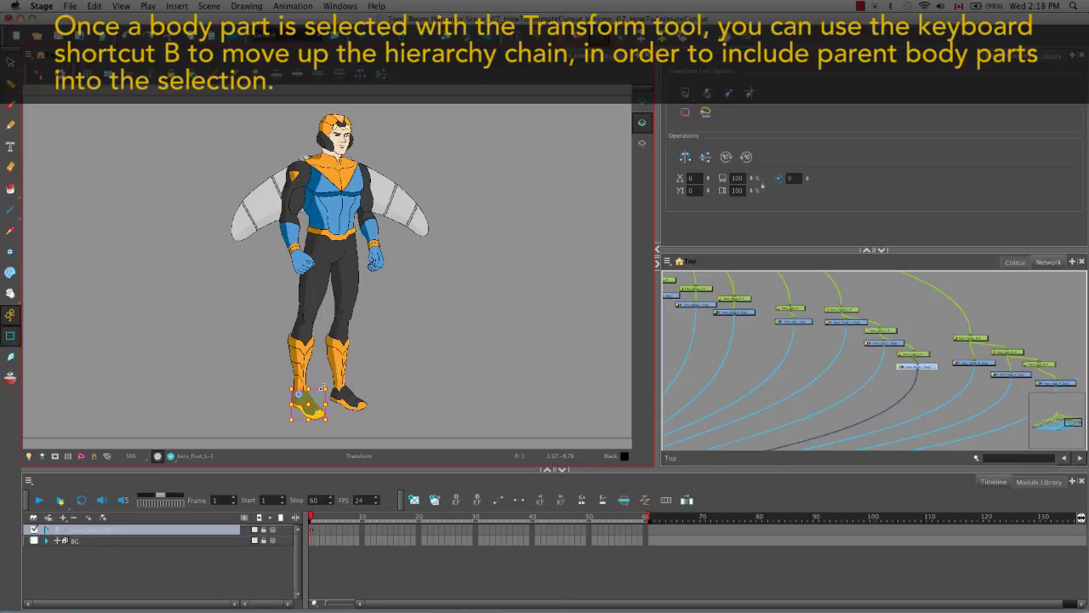
pyautogui.press('b')
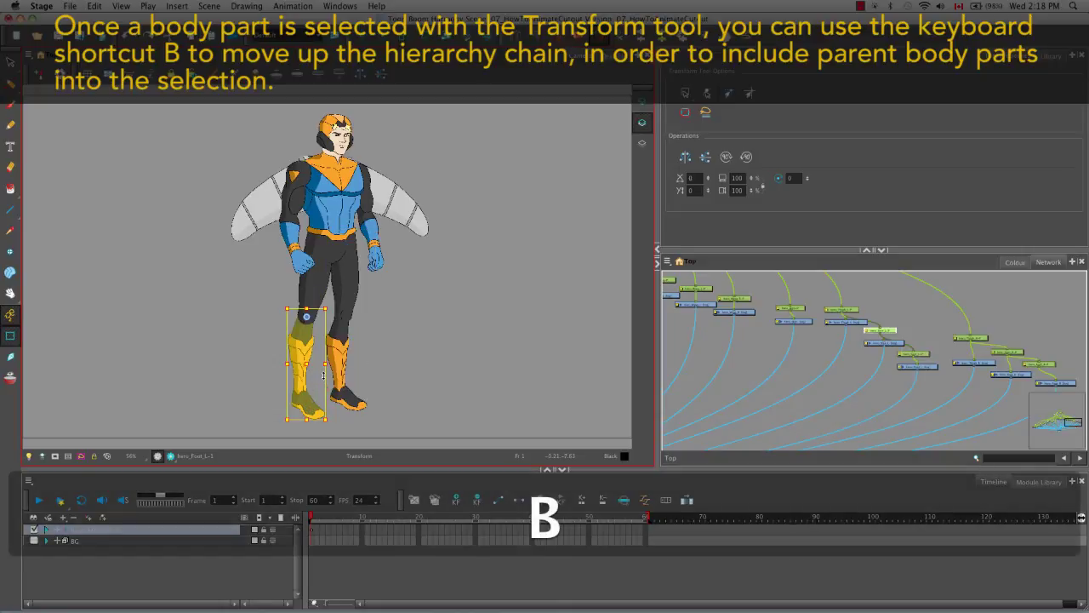
pyautogui.press('b')
pyautogui.moveTo(343, 421); pyautogui.dragTo(360, 419)
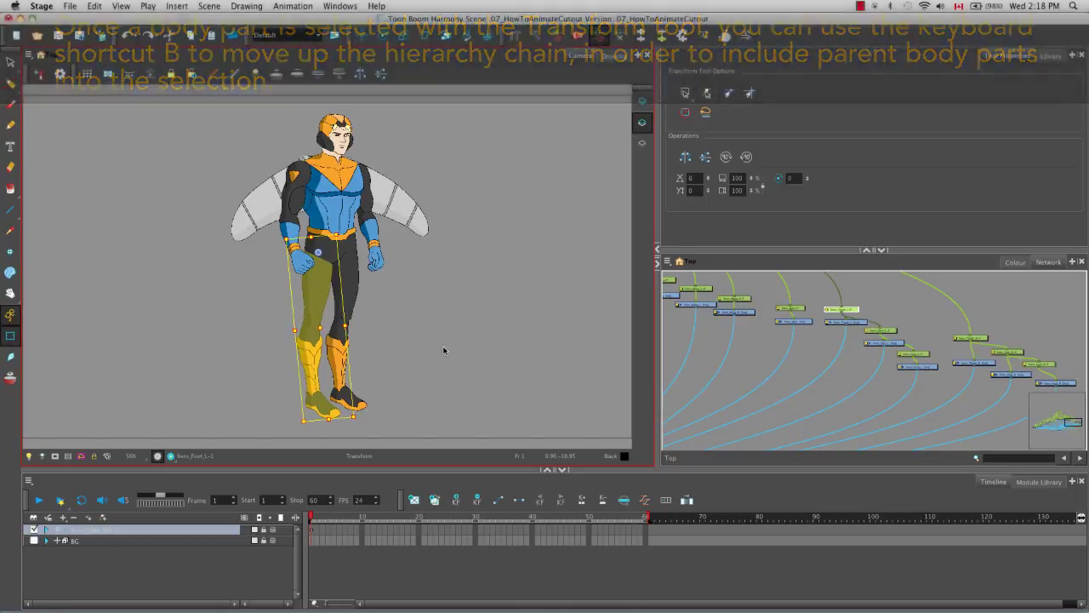
pyautogui.click(442, 357)
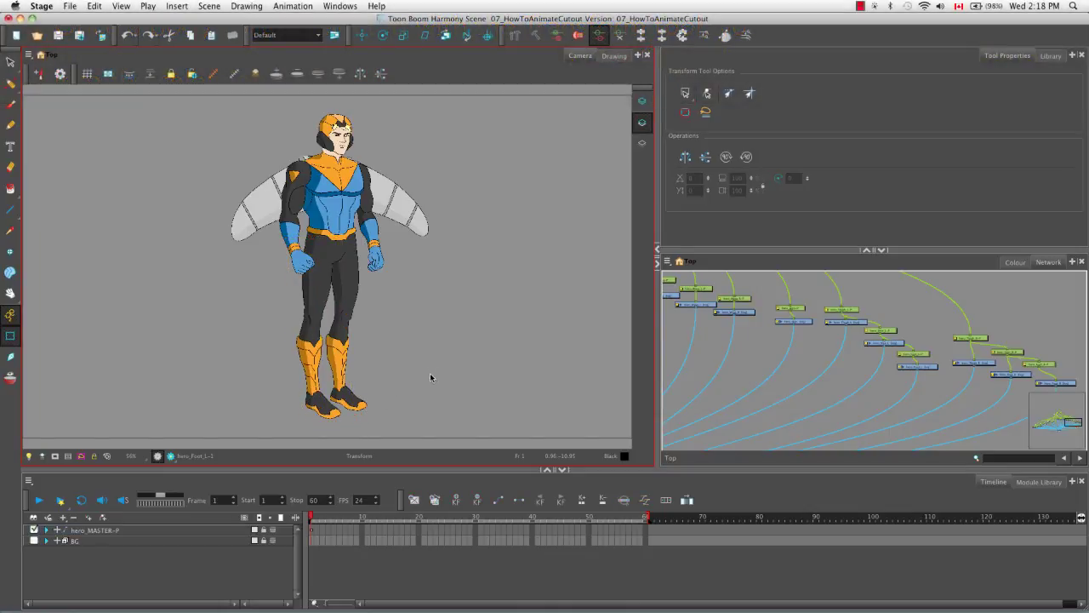
# At frame 10, turn on onion skin and swing the whole leg of hero_Foot_R forward from the hip.
pyautogui.moveTo(324, 517); pyautogui.dragTo(362, 517)
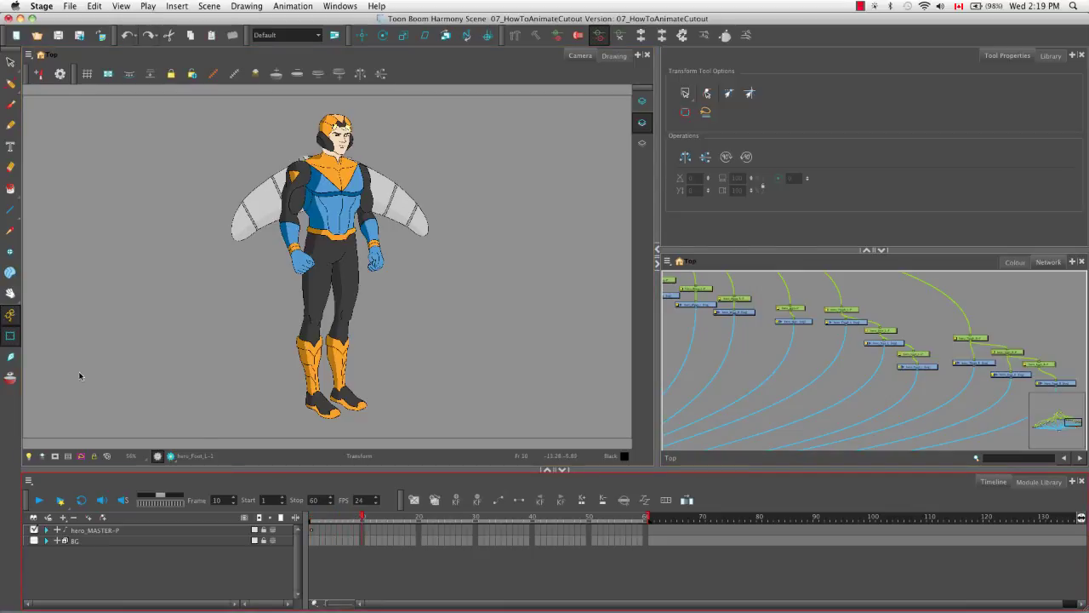
pyautogui.click(9, 380)
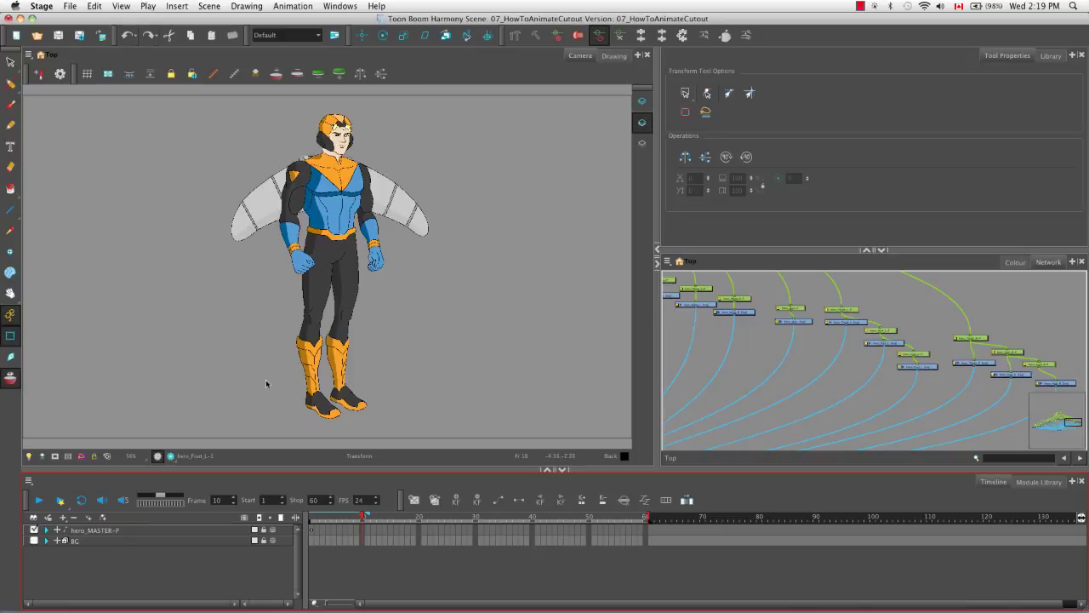
pyautogui.click(346, 399)
pyautogui.press('b')
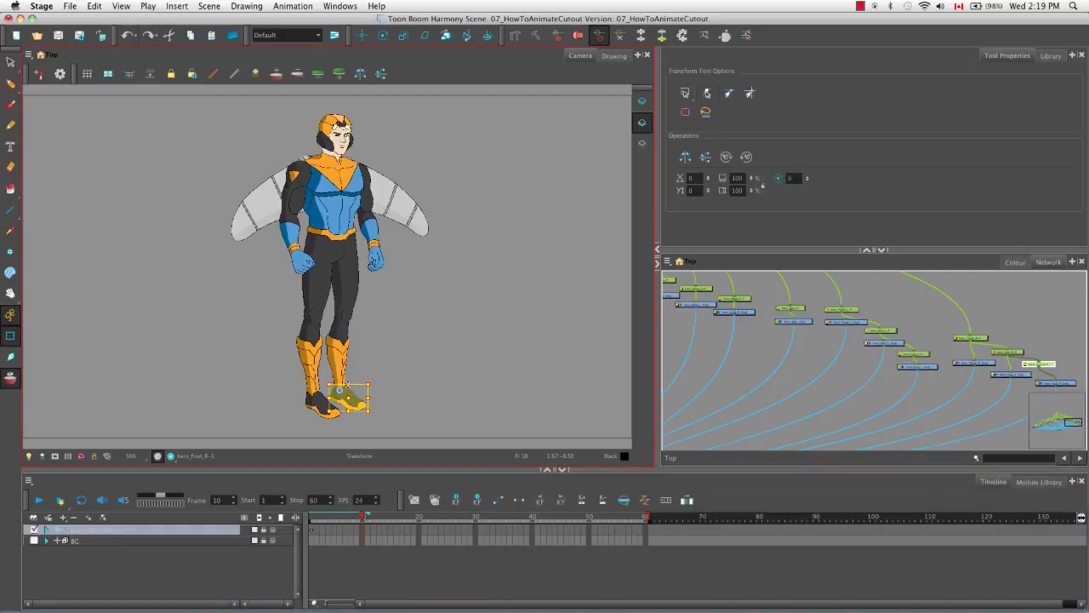
pyautogui.press('b')
pyautogui.press('b')
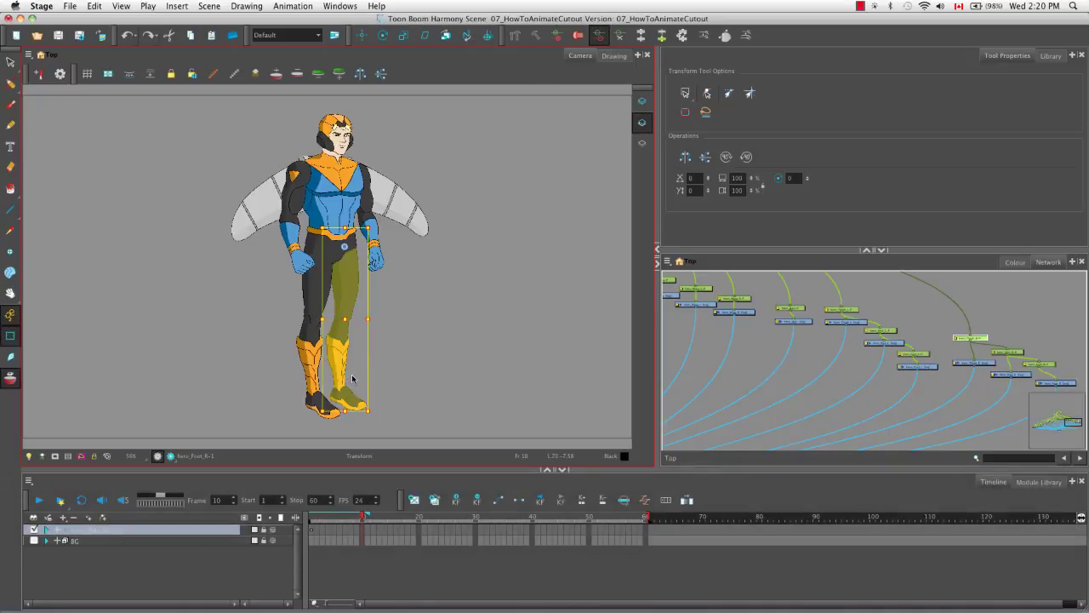
pyautogui.moveTo(377, 415); pyautogui.dragTo(459, 371)
# Bend the raised leg's shin slightly back at the knee and tilt its foot slightly upward.
pyautogui.click(398, 345)
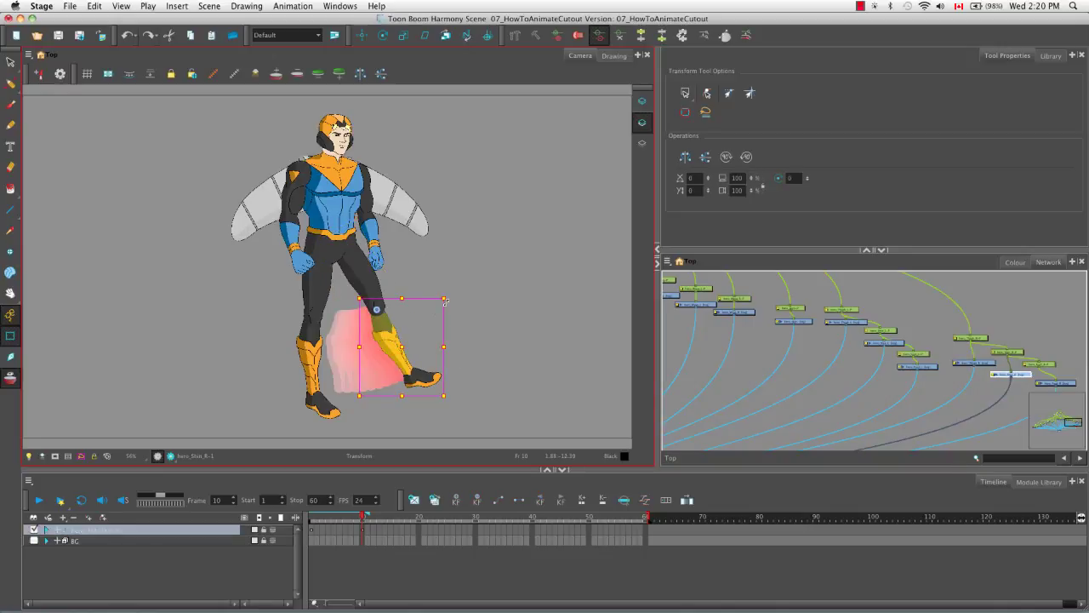
pyautogui.moveTo(450, 294); pyautogui.dragTo(449, 307)
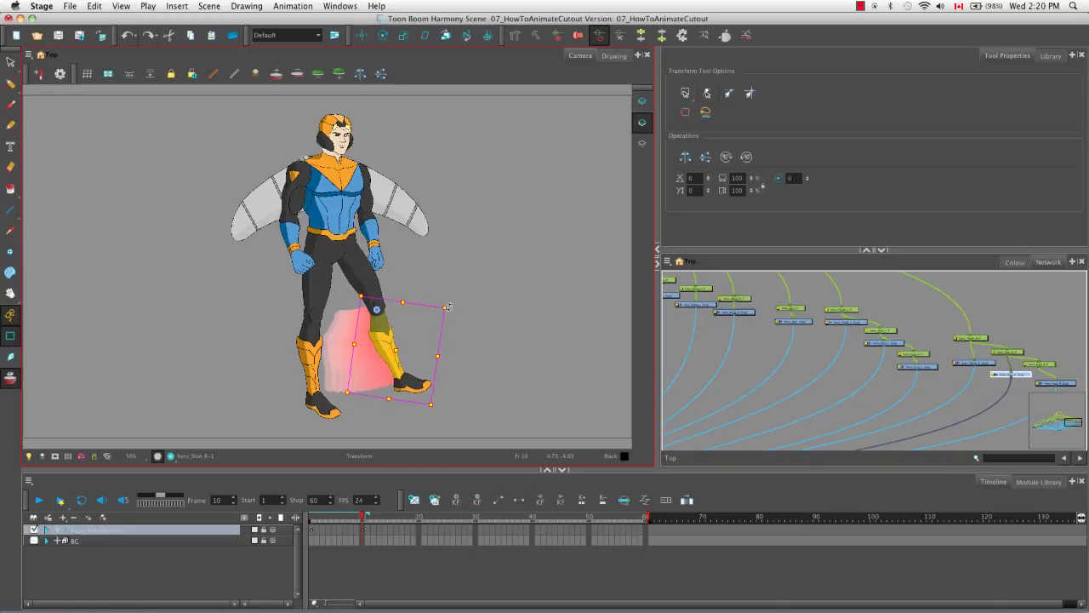
pyautogui.click(451, 382)
pyautogui.click(414, 383)
pyautogui.moveTo(443, 362); pyautogui.dragTo(440, 350)
pyautogui.click(460, 406)
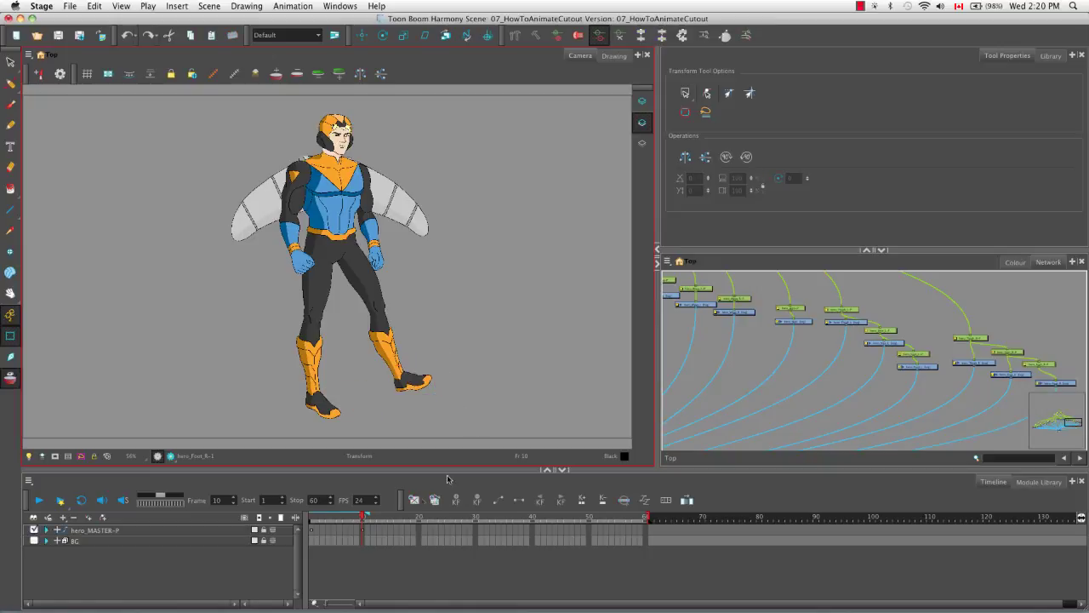
# Select the raised leg from the foot up to the thigh and limit the onion skin range to frames before frame 10.
pyautogui.moveTo(363, 517)
pyautogui.mouseDown()
pyautogui.moveTo(309, 512)
pyautogui.moveTo(363, 516)
pyautogui.mouseUp()
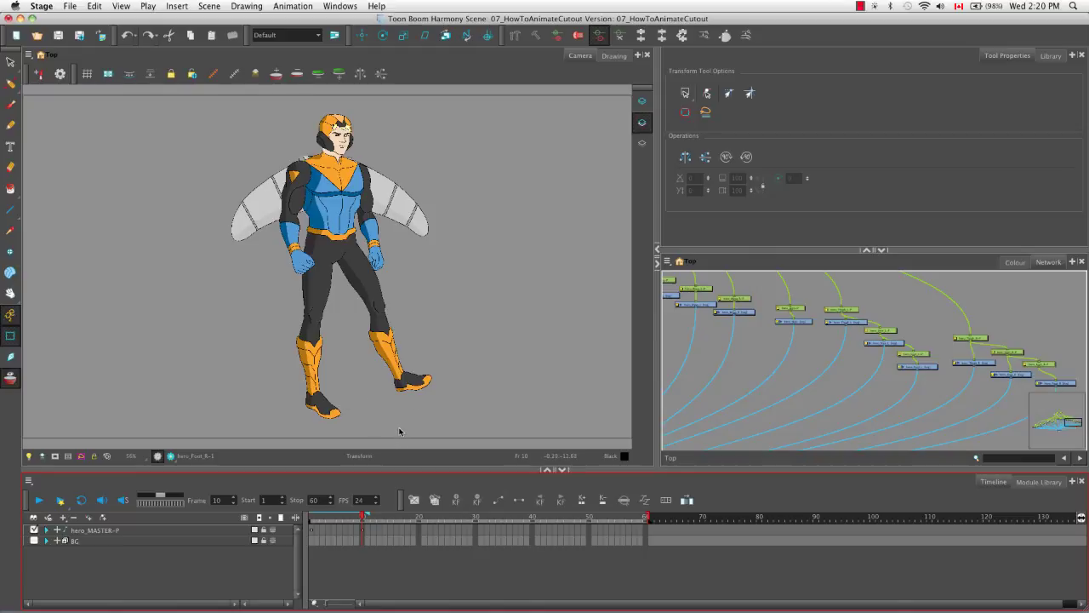
pyautogui.click(417, 385)
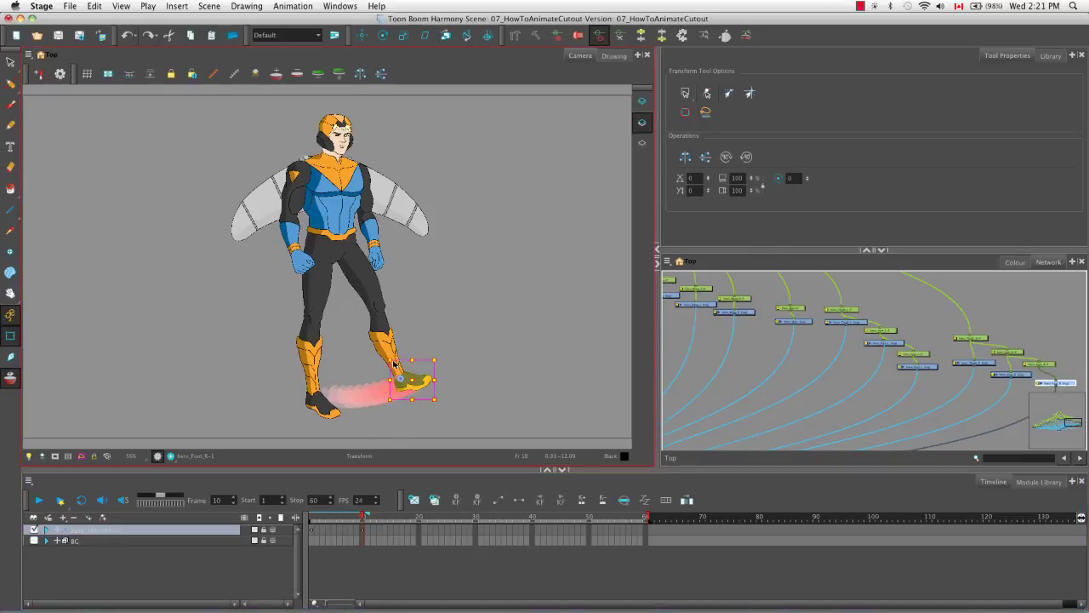
pyautogui.press('b')
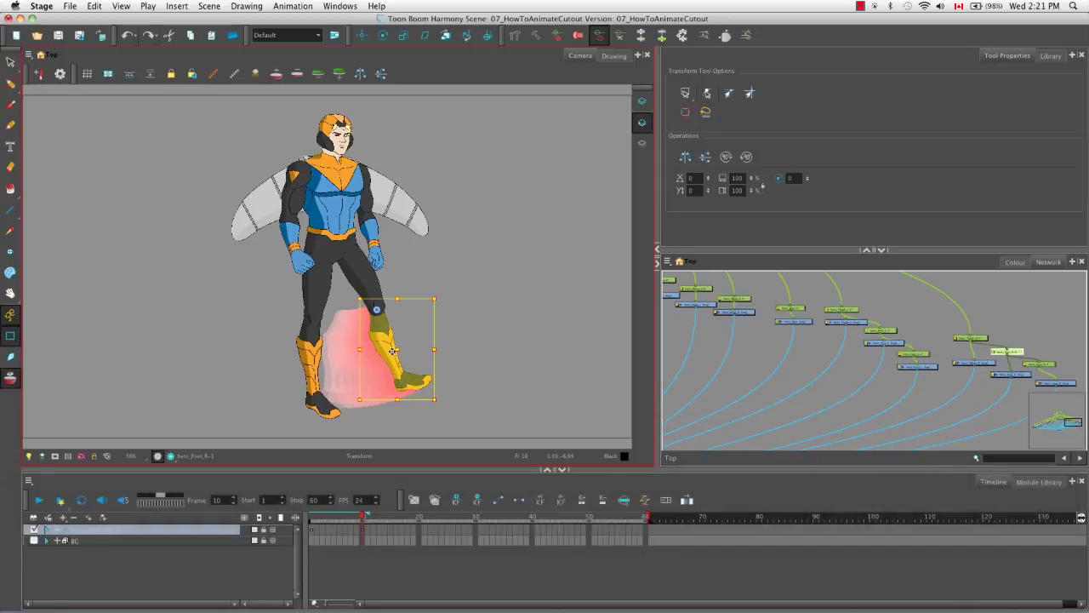
pyautogui.press('b')
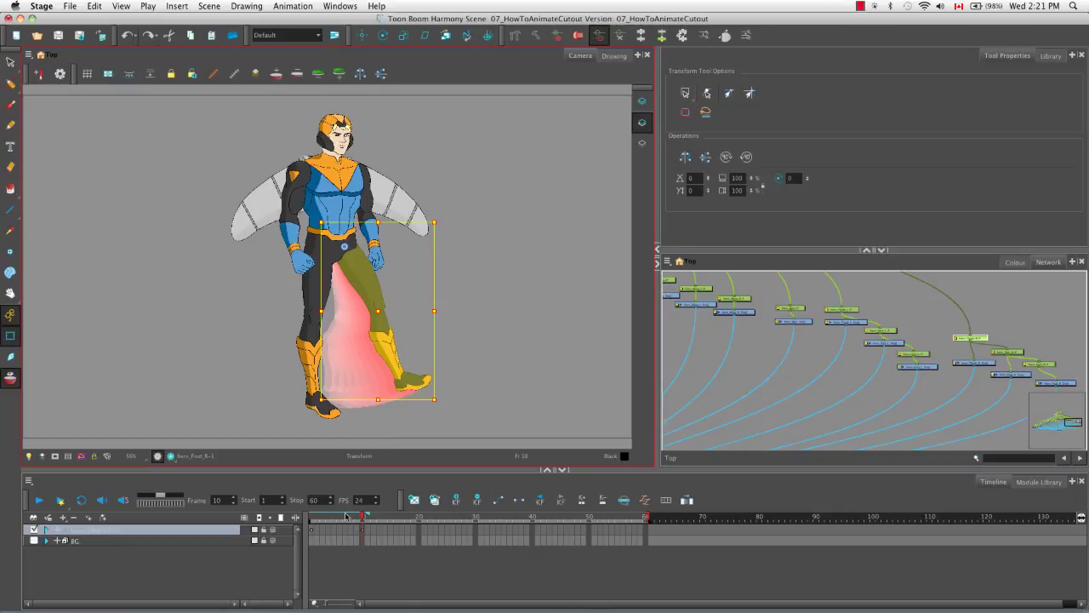
pyautogui.click(367, 515)
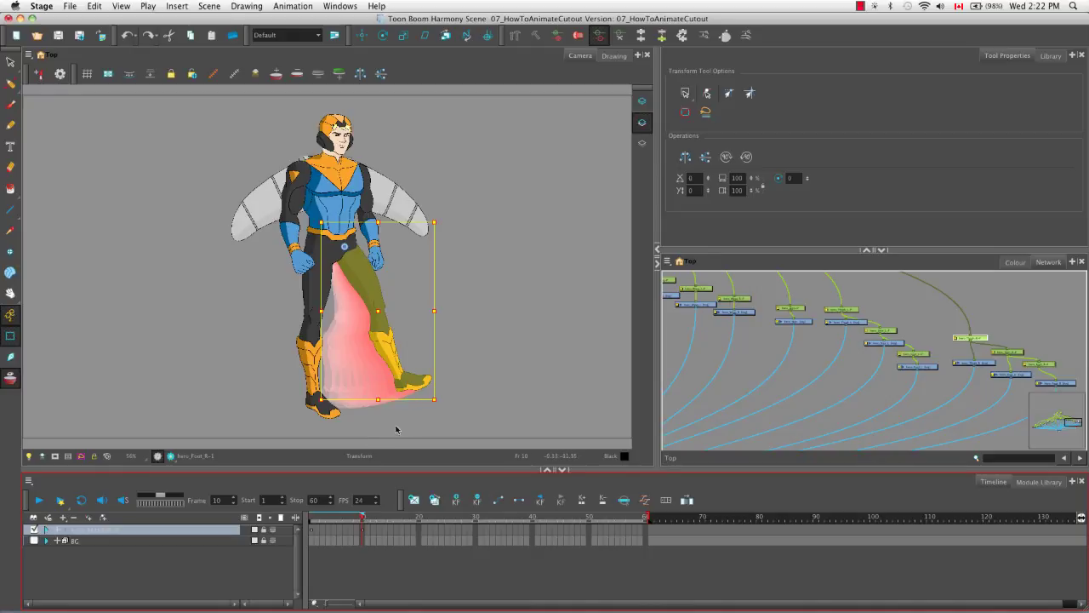
pyautogui.click(450, 397)
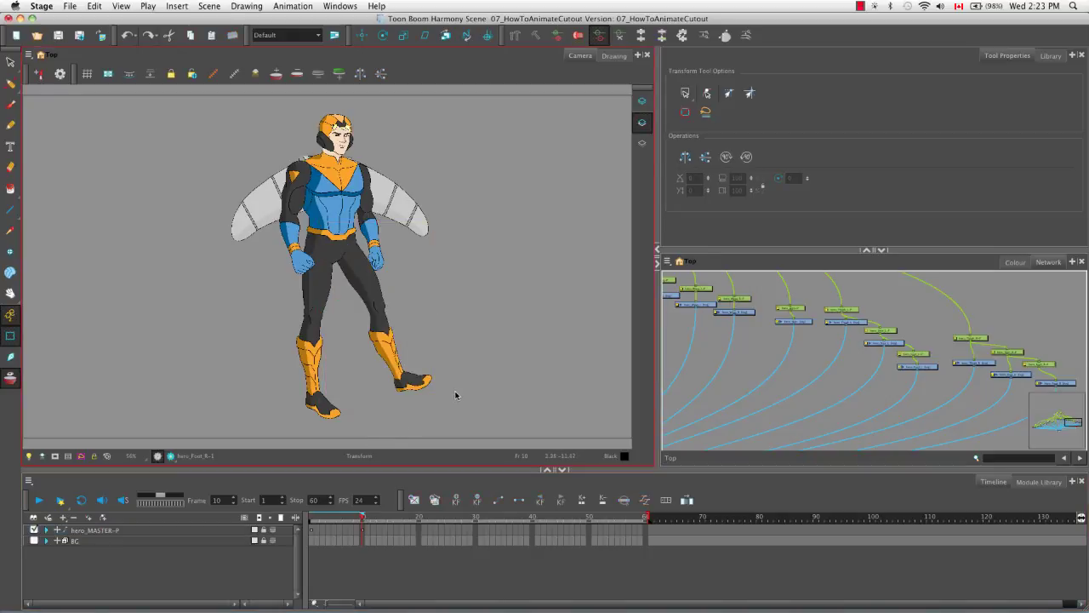
# Examine the onion skin of the raised foot, its shin and the whole leg by extending the selection up the hierarchy.
pyautogui.click(418, 382)
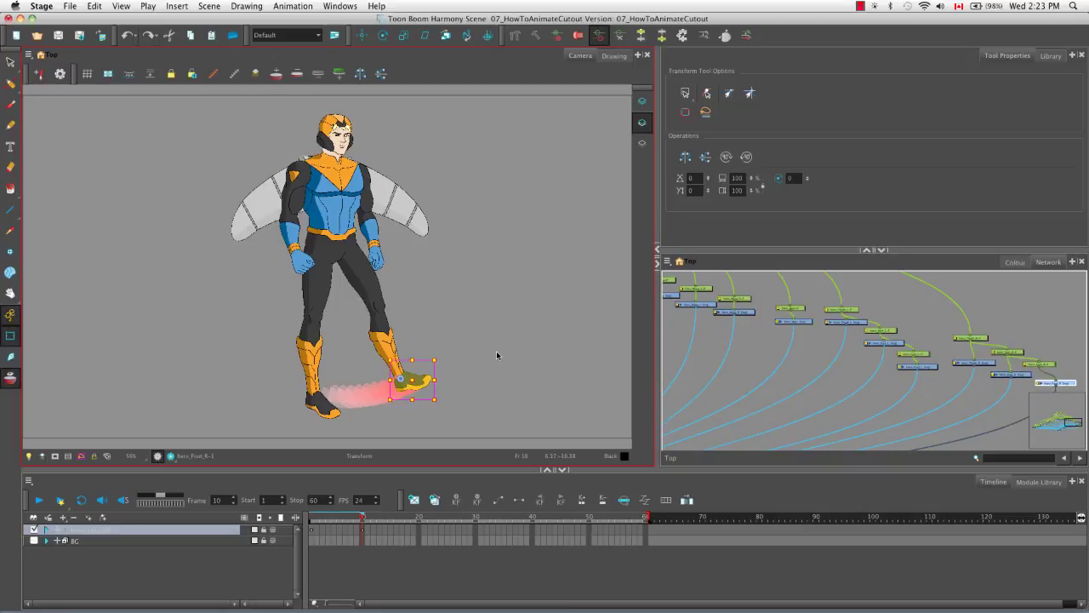
pyautogui.press('b')
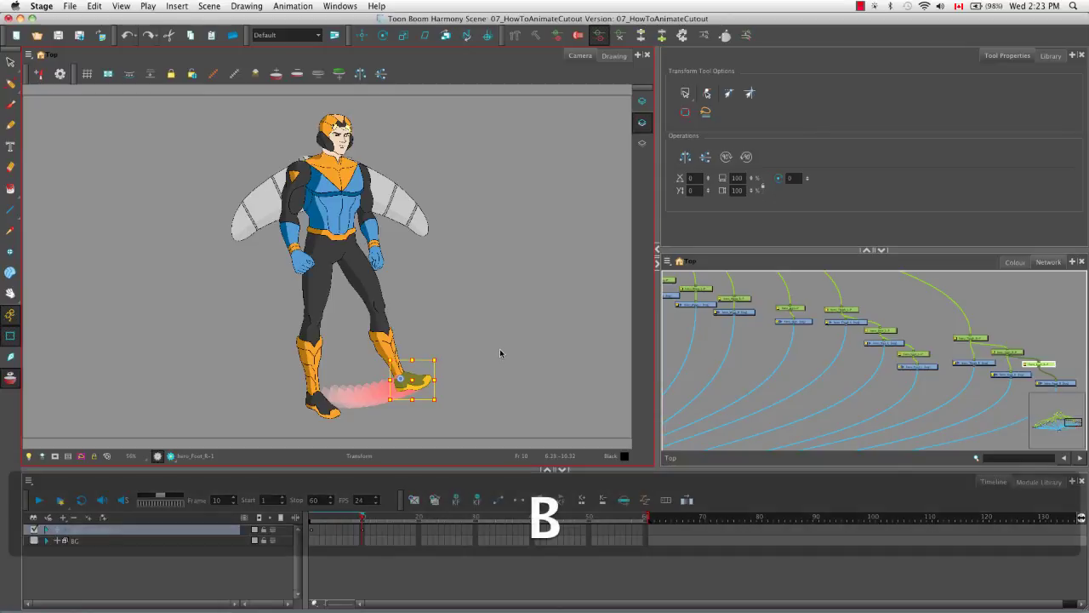
pyautogui.press('b')
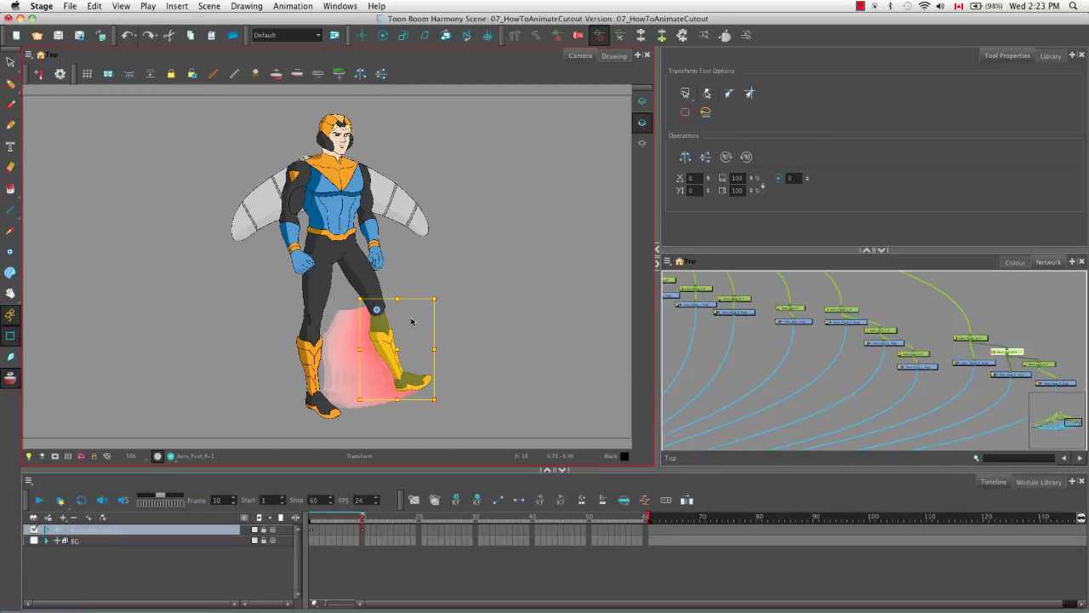
pyautogui.press('b')
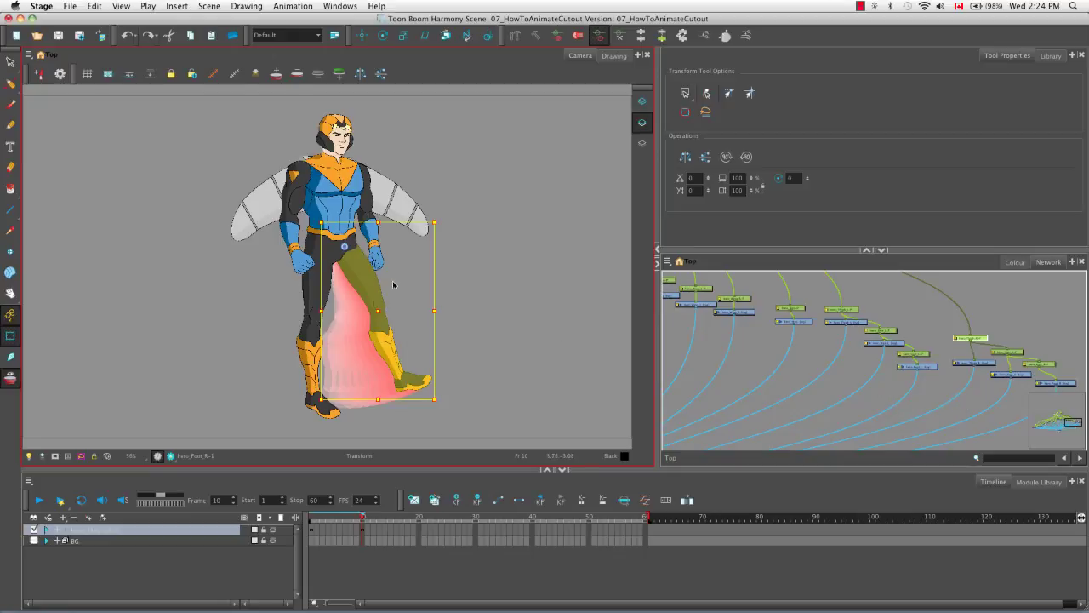
pyautogui.click(501, 362)
# Select the raised leg's foot, shin and thigh drawings together and rotate them further forward from the hip at frame 10.
pyautogui.click(413, 384)
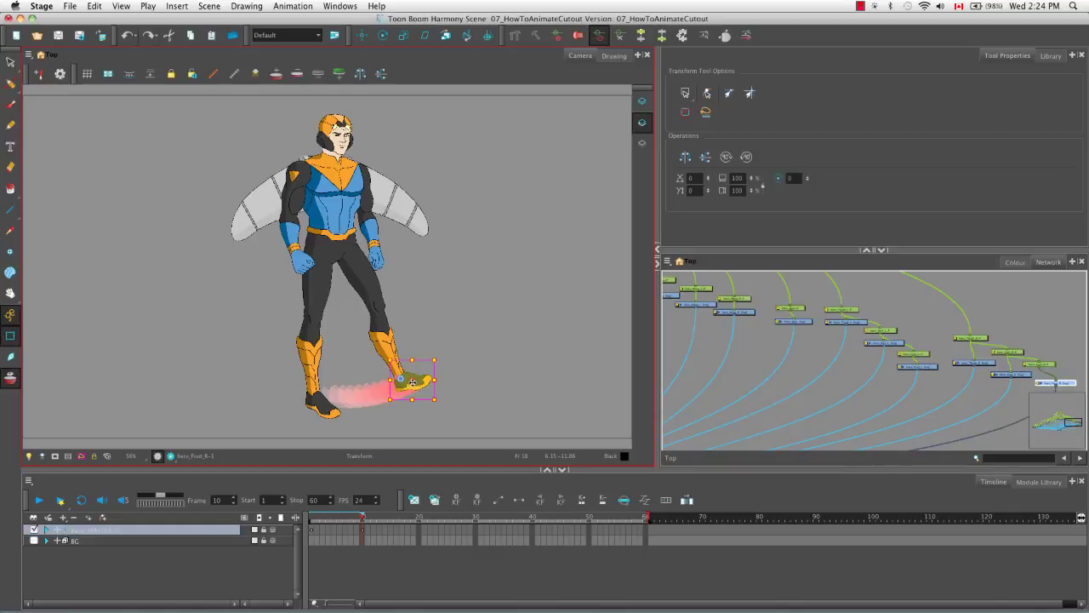
pyautogui.click(388, 349)
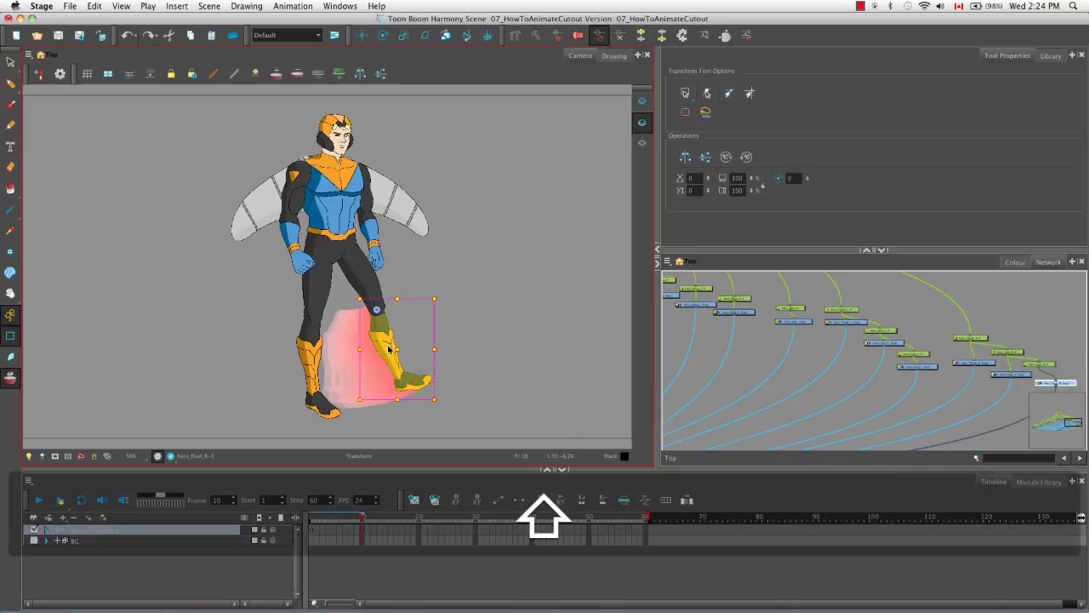
pyautogui.click(370, 291)
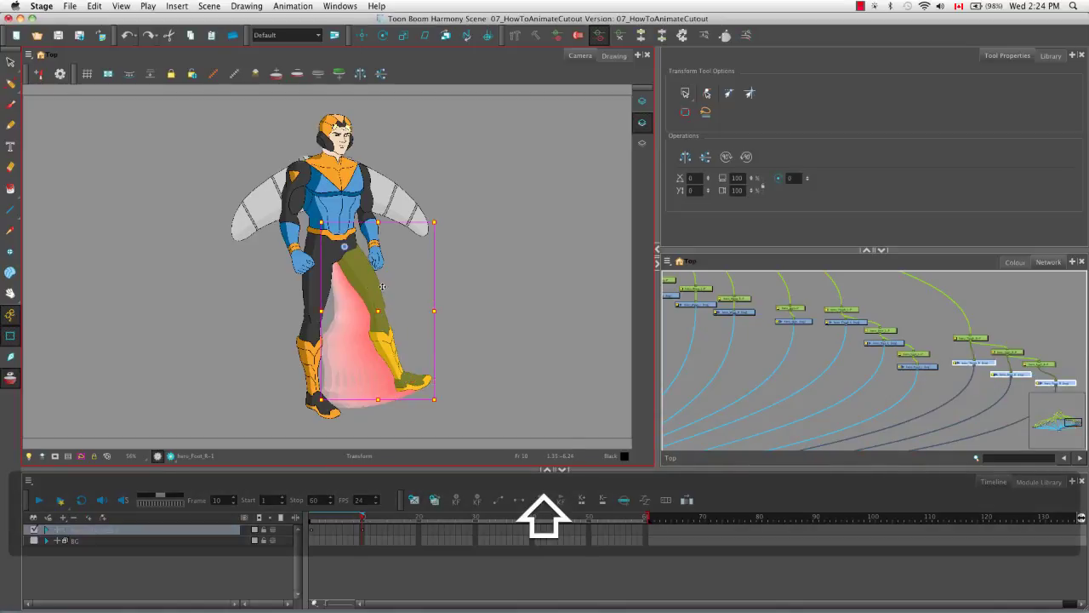
pyautogui.moveTo(440, 219); pyautogui.dragTo(426, 199)
pyautogui.moveTo(373, 275); pyautogui.dragTo(372, 277)
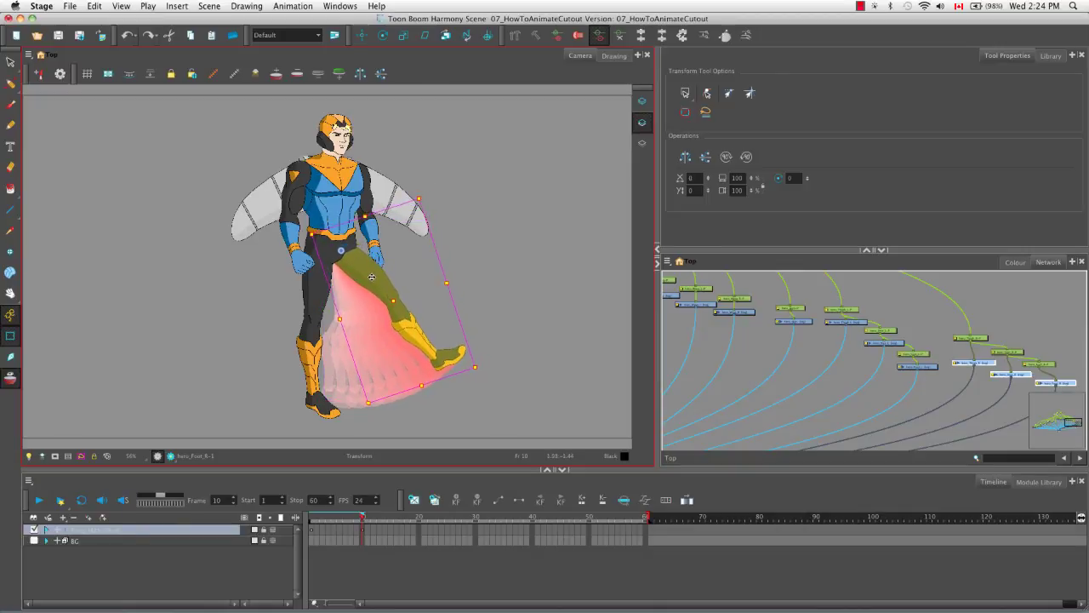
pyautogui.click(506, 338)
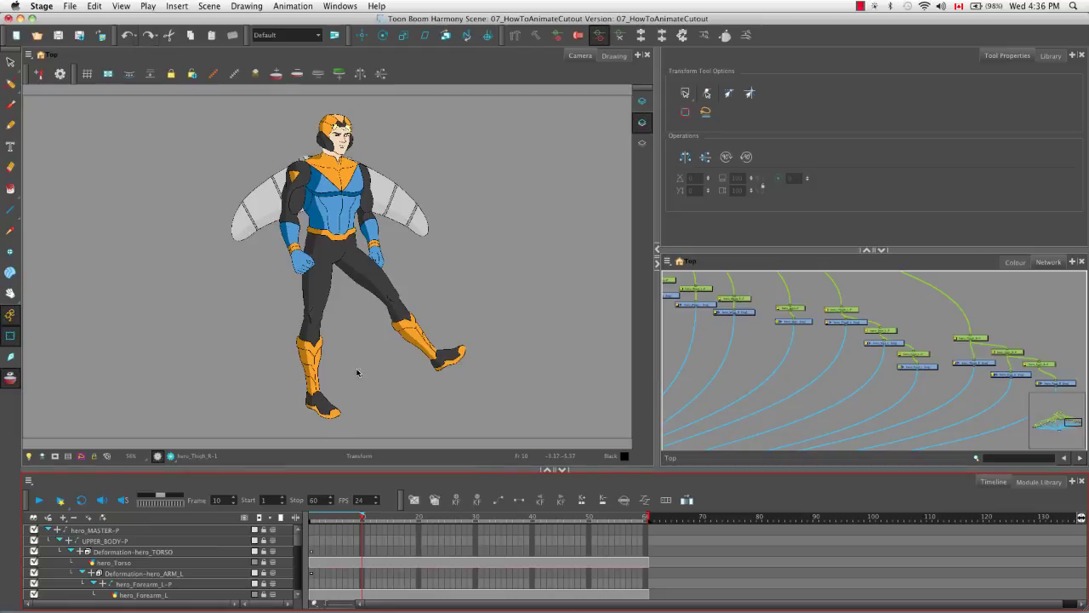
# Select the raised thigh, find the hero_Thigh_R layer in the timeline and examine the leg and deformation layers' keyframes.
pyautogui.click(376, 281)
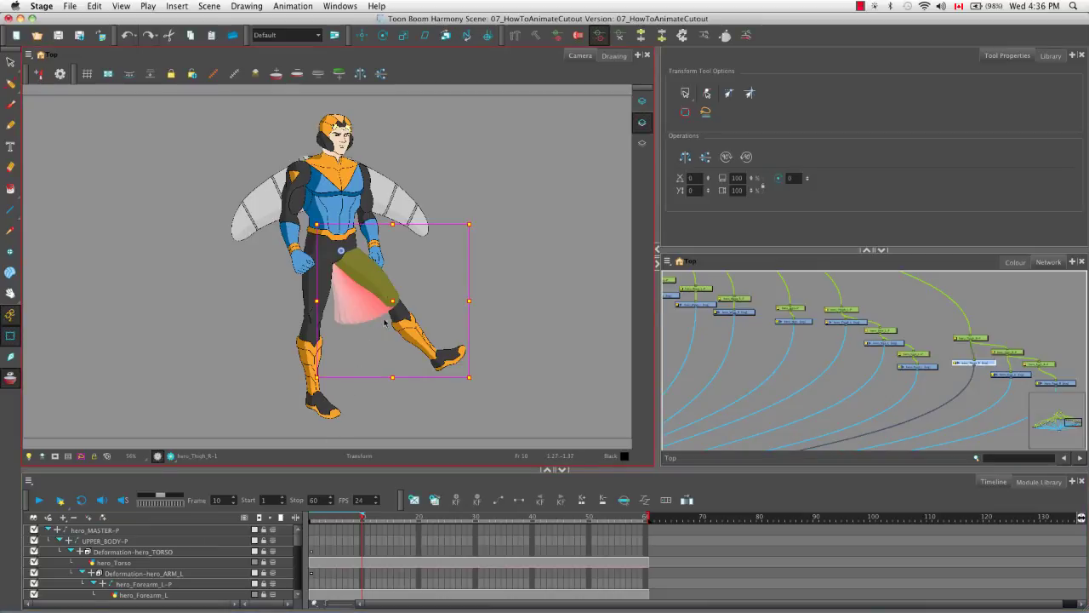
pyautogui.click(551, 487)
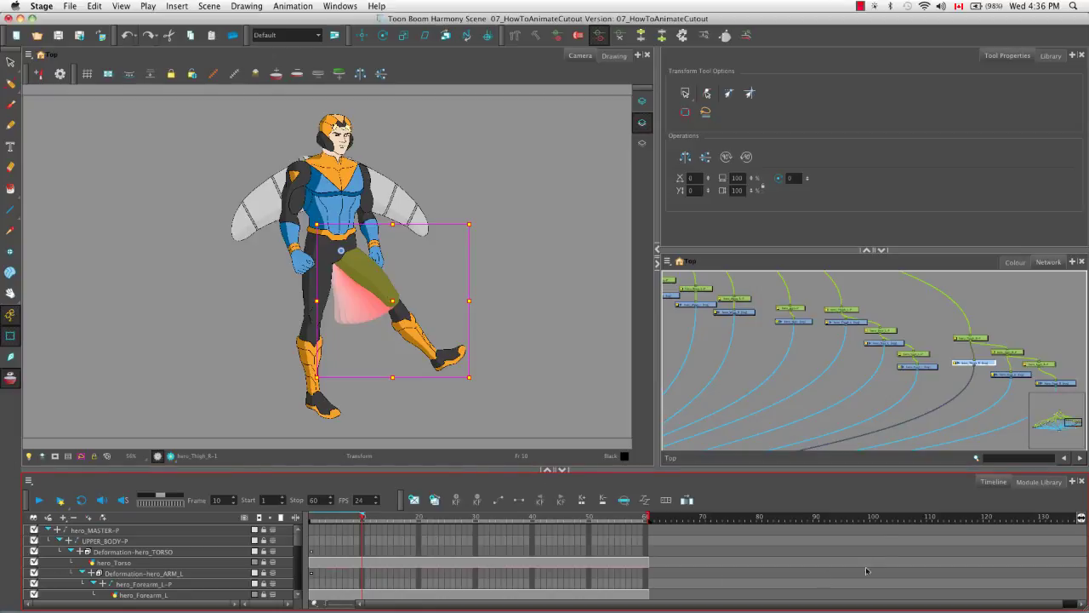
pyautogui.click(623, 501)
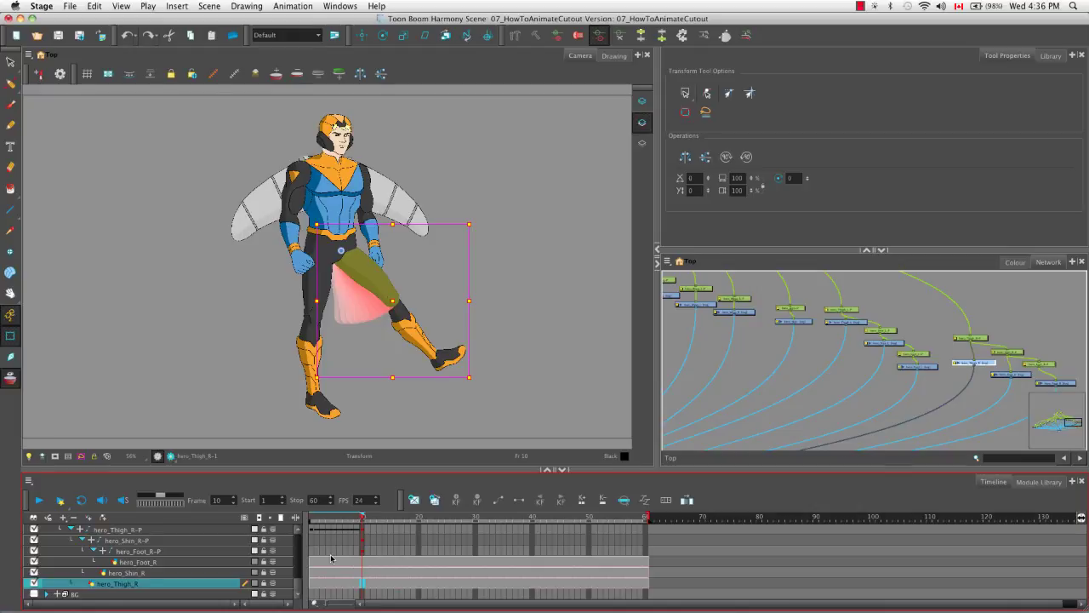
pyautogui.moveTo(297, 588)
pyautogui.mouseDown()
pyautogui.moveTo(291, 561)
pyautogui.moveTo(295, 573)
pyautogui.mouseUp()
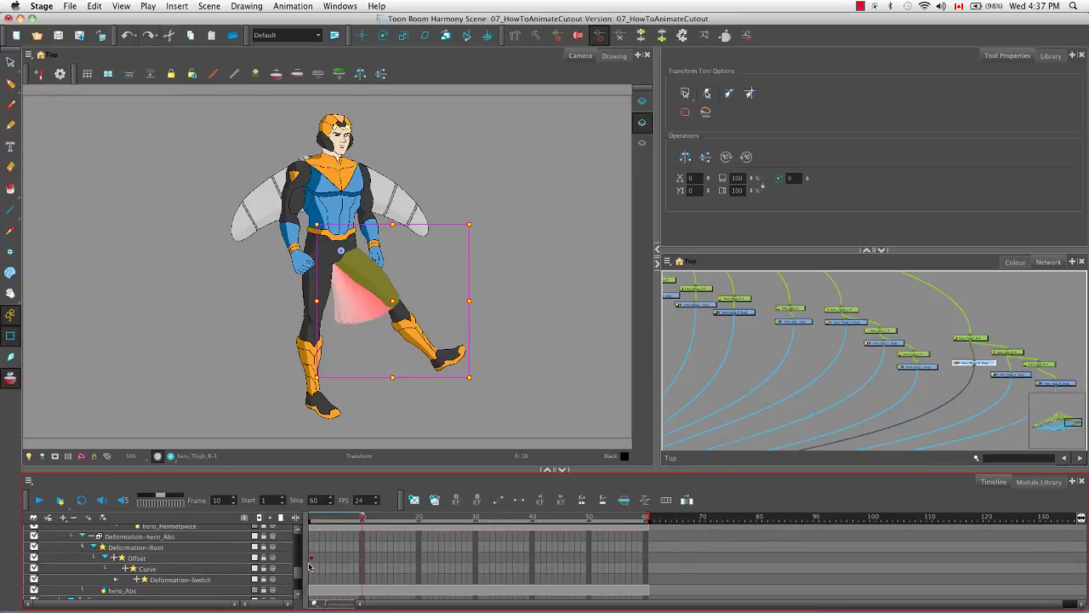
# Examine the timeline keyframes from the hero_MASTER-P upper-body layers down to the raised leg's peg layers.
pyautogui.scroll(5, 309, 562)
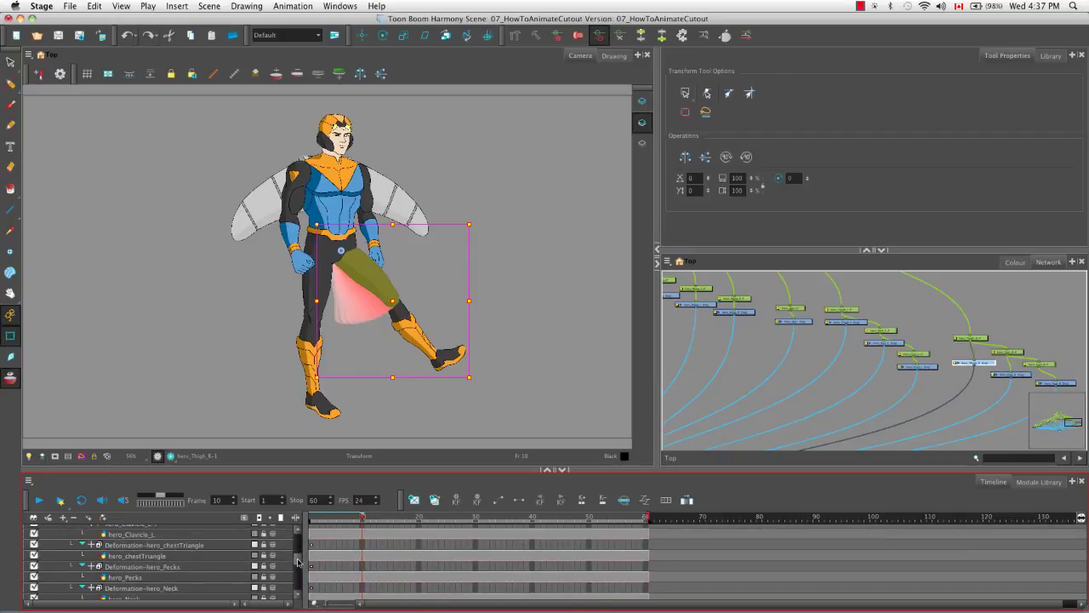
pyautogui.moveTo(297, 561); pyautogui.dragTo(296, 538)
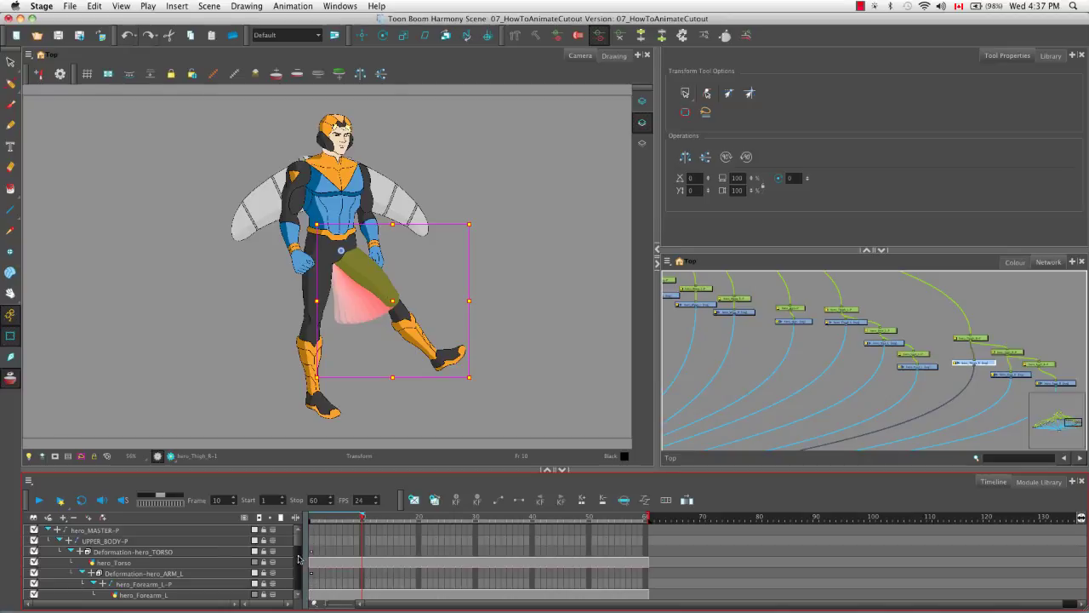
pyautogui.moveTo(295, 542); pyautogui.dragTo(305, 592)
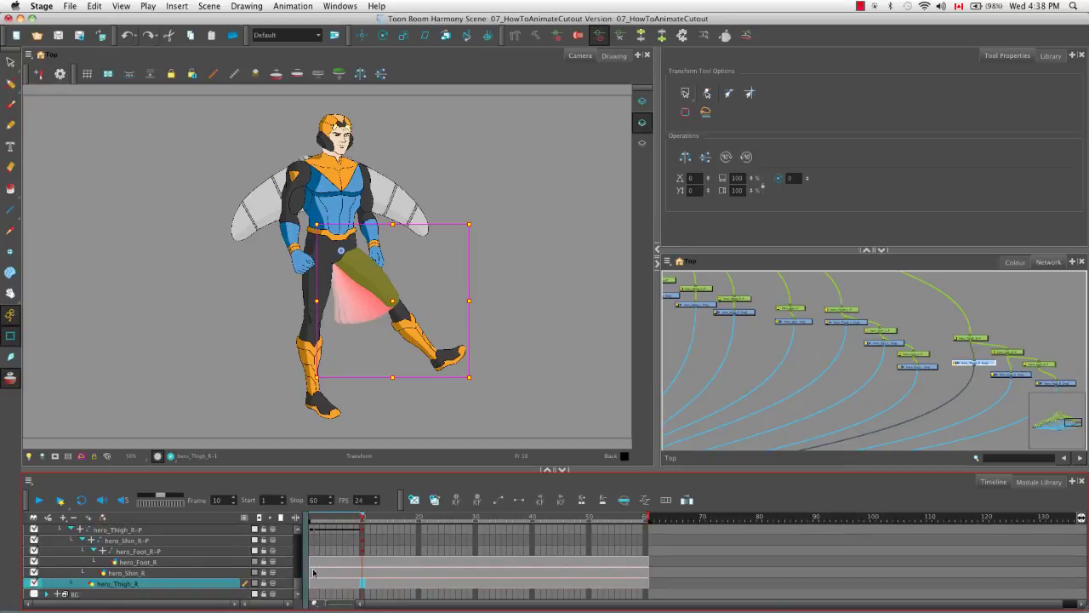
pyautogui.scroll(3, 301, 586)
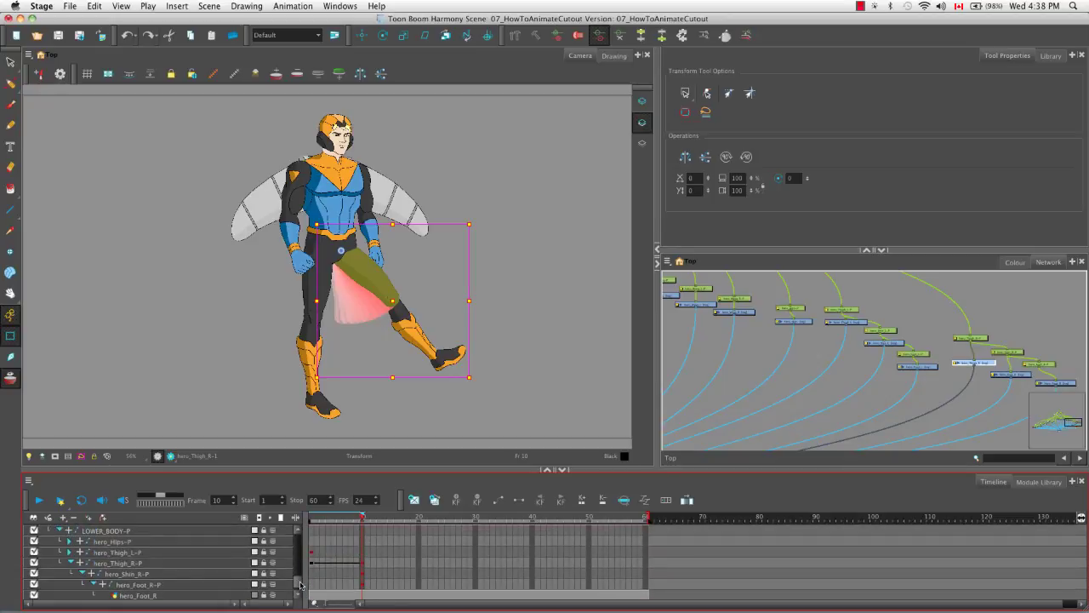
# Try rotating the raised shin back from the knee at frame 10, and undo that rotation.
pyautogui.click(415, 338)
pyautogui.click(414, 332)
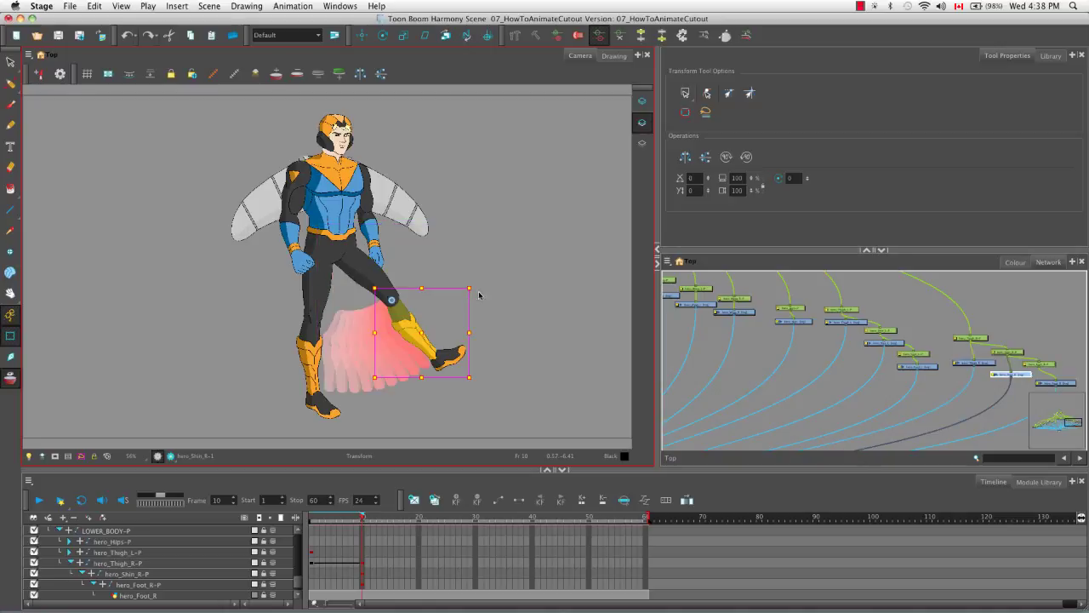
pyautogui.moveTo(474, 284); pyautogui.dragTo(470, 315)
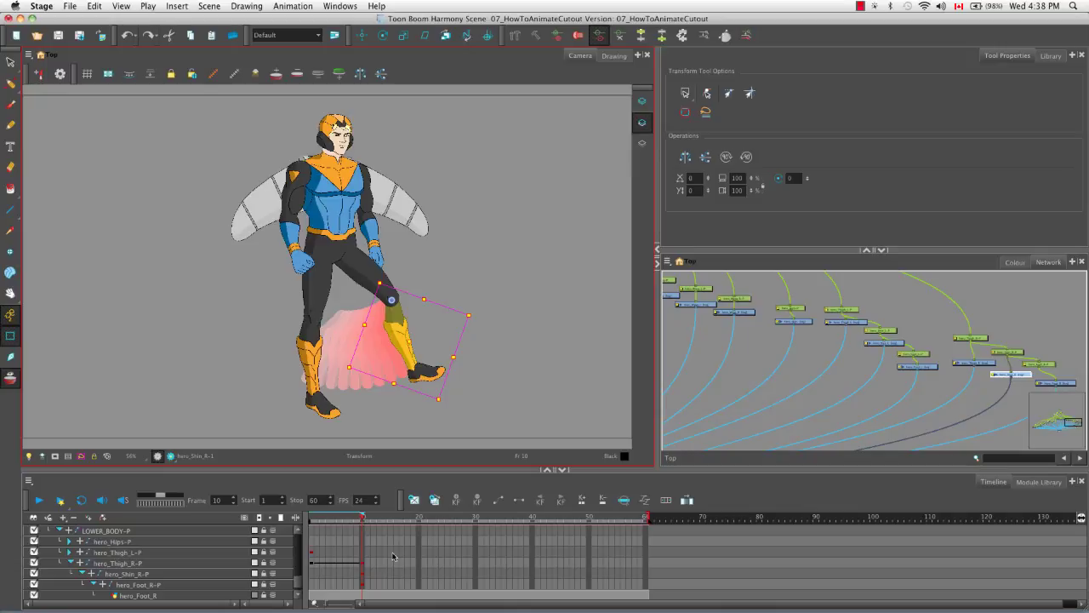
pyautogui.press('super+z')
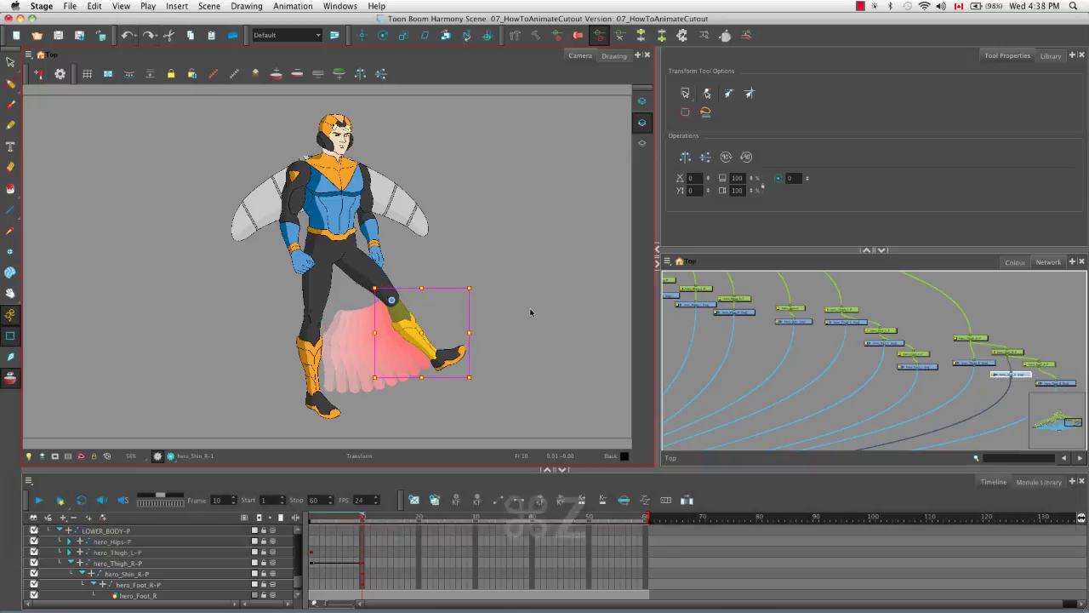
# Return to frame 1, collapse the hero_MASTER-P hierarchy and add a keyframe to the whole rig at that frame.
pyautogui.moveTo(368, 523); pyautogui.dragTo(308, 517)
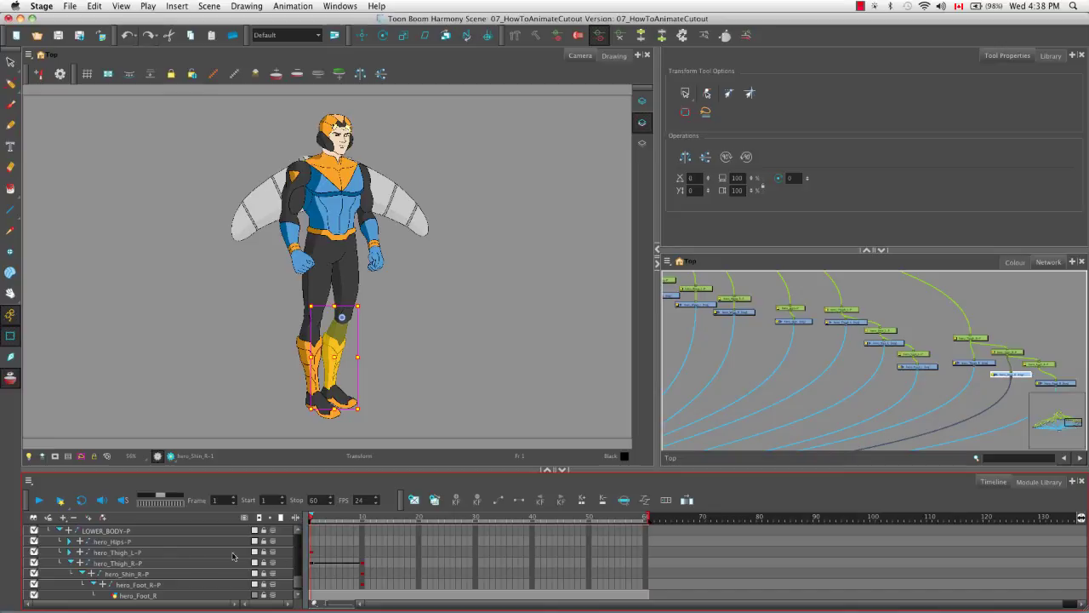
pyautogui.click(57, 533)
pyautogui.moveTo(296, 588); pyautogui.dragTo(295, 533)
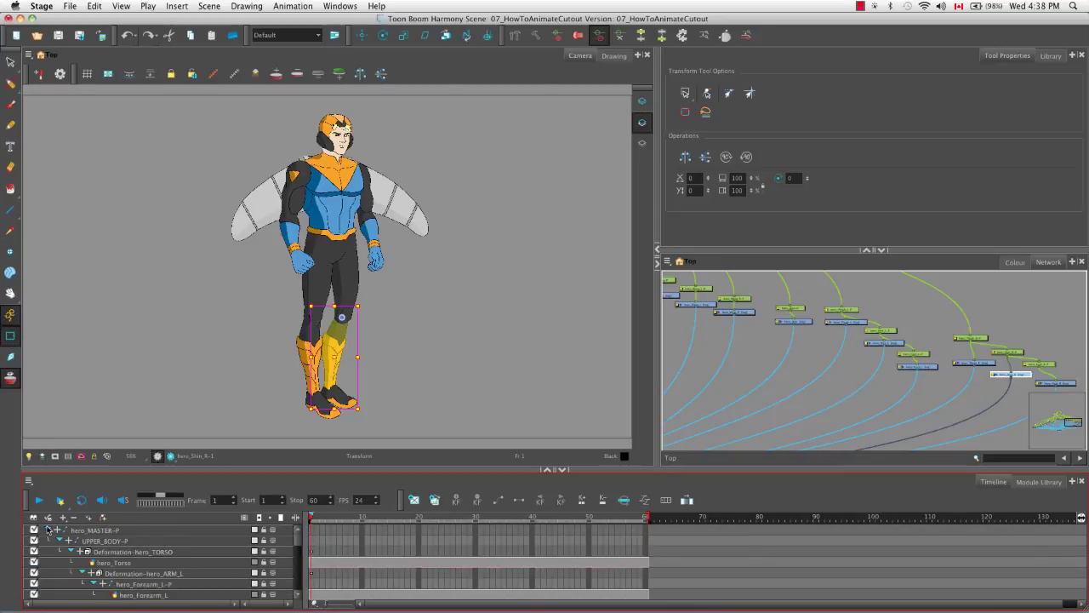
pyautogui.click(48, 530)
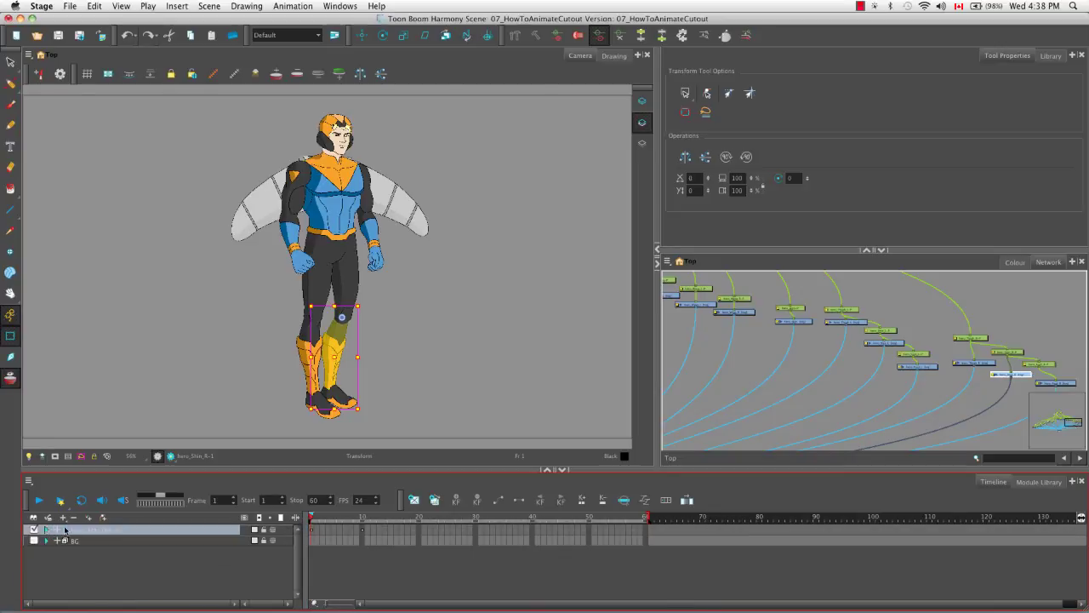
pyautogui.click(312, 533)
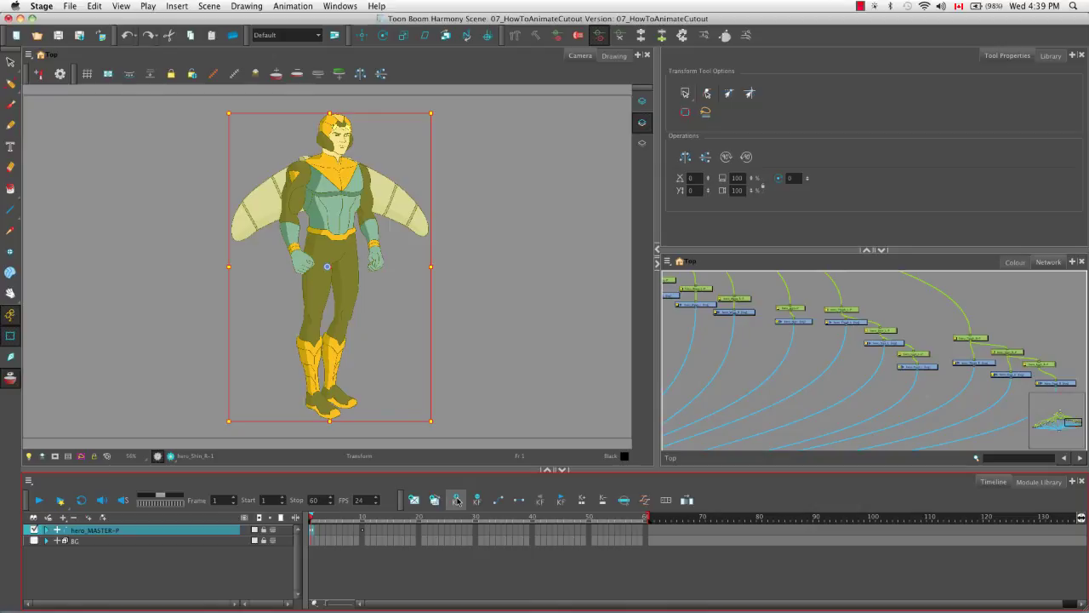
pyautogui.click(458, 500)
# Expand hero_MASTER-P, examine the frame 1 keyframes across its body-part layers and clear the selection.
pyautogui.click(47, 531)
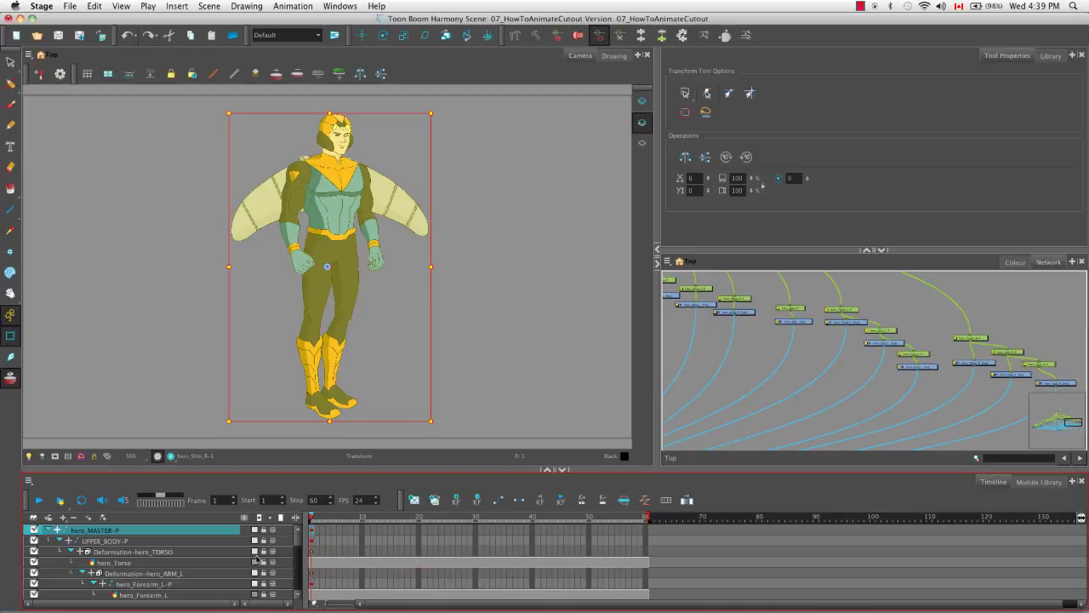
pyautogui.scroll(-10, 298, 552)
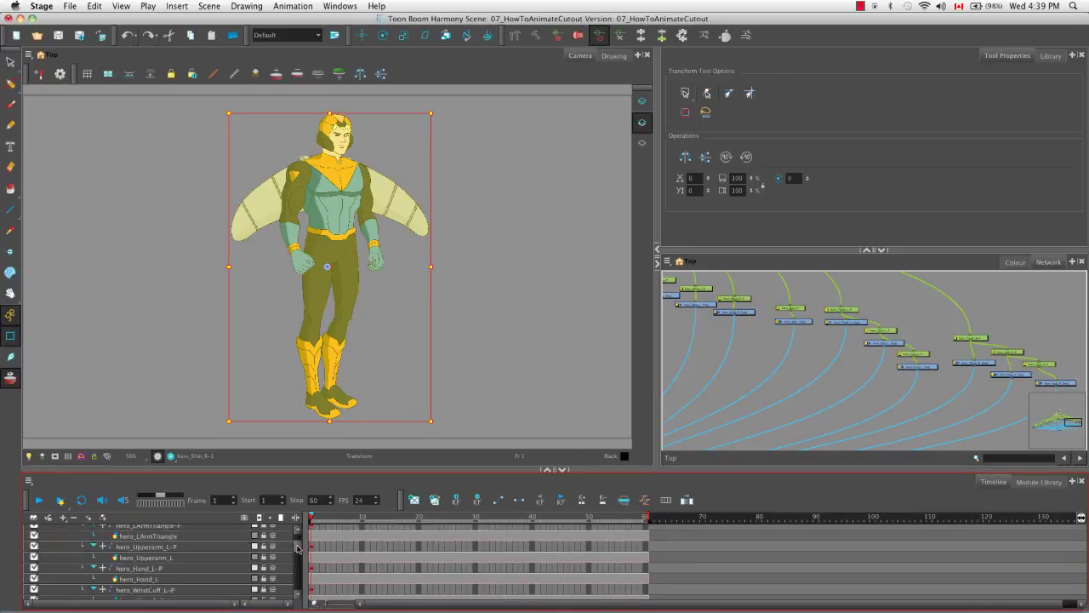
pyautogui.moveTo(298, 553); pyautogui.dragTo(298, 569)
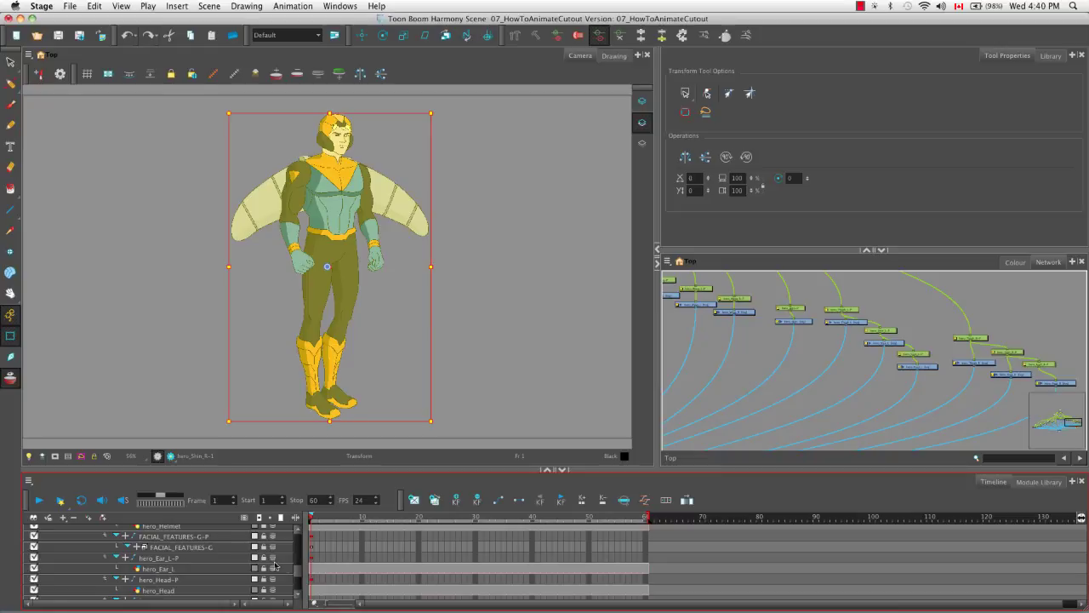
pyautogui.moveTo(297, 573); pyautogui.dragTo(295, 589)
pyautogui.scroll(5, 295, 585)
pyautogui.click(440, 297)
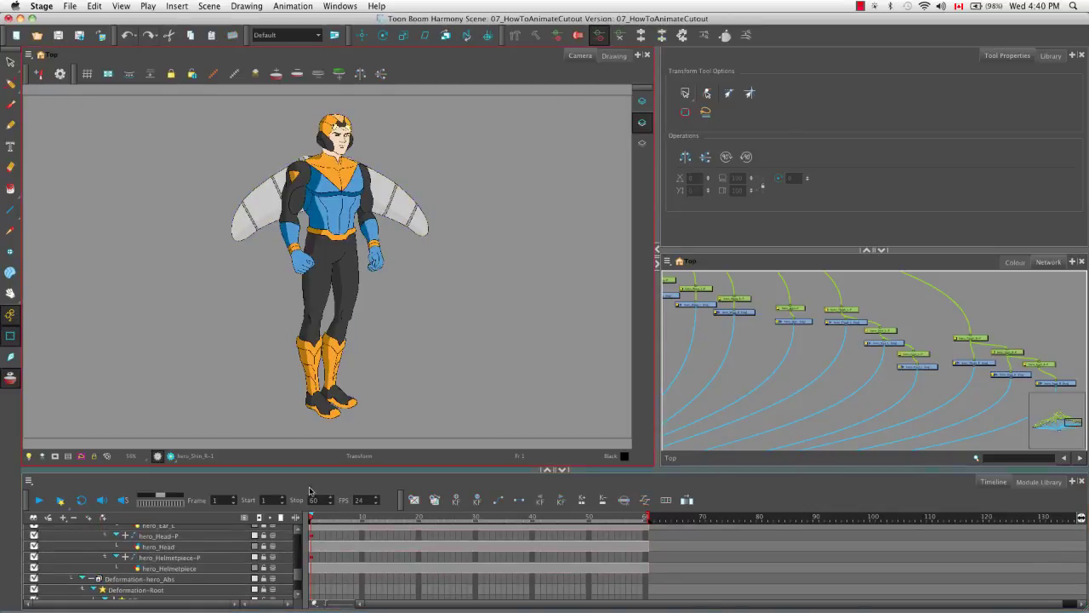
# Go to frame 10, select the raised shin and locate the hero_Shin_R layer in the timeline.
pyautogui.moveTo(313, 517); pyautogui.dragTo(362, 518)
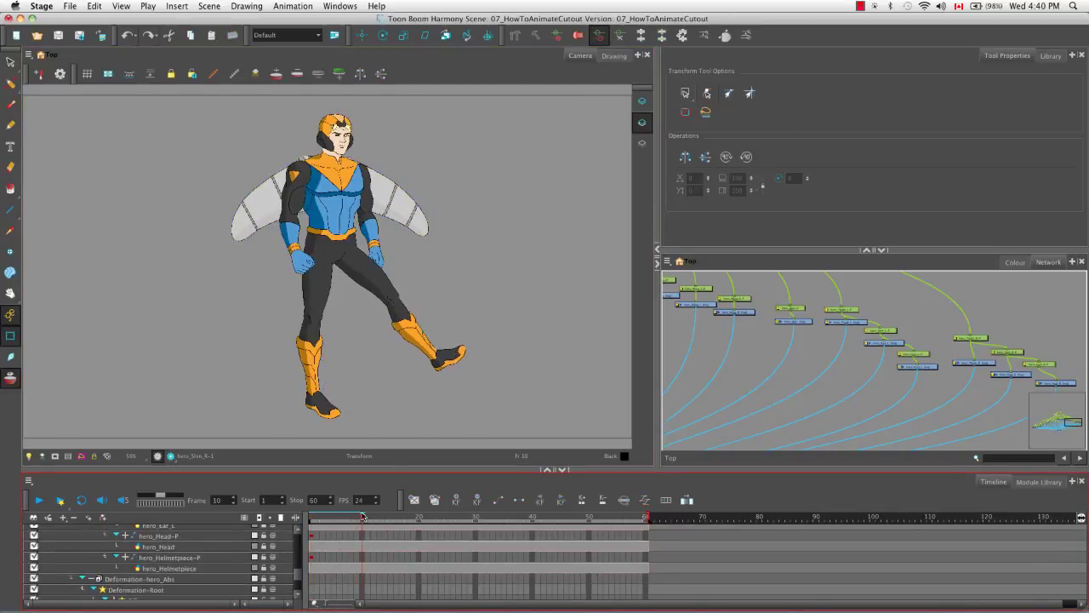
pyautogui.click(419, 356)
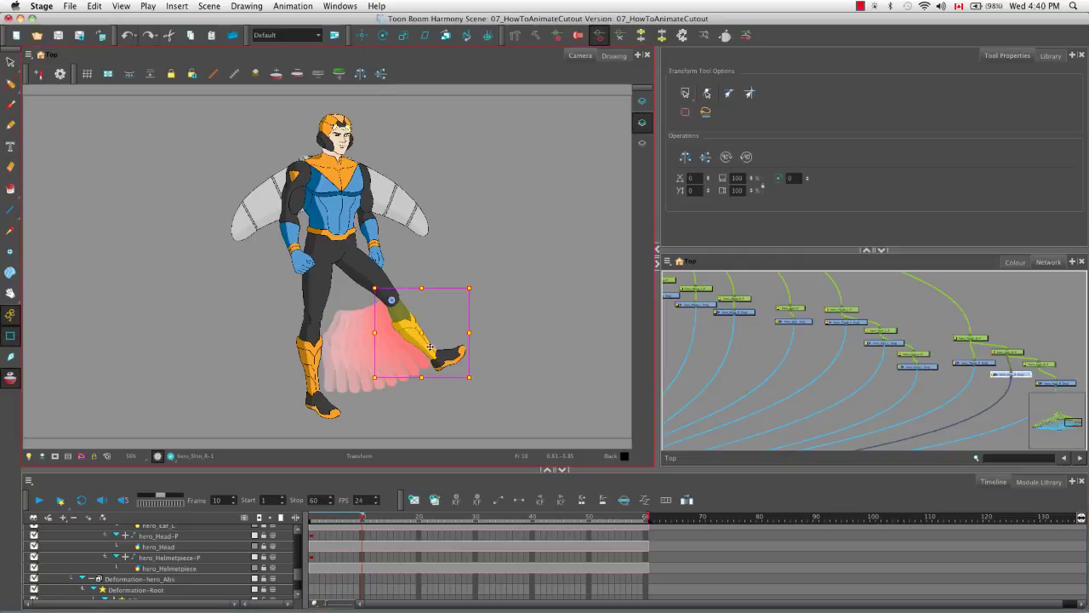
pyautogui.click(625, 504)
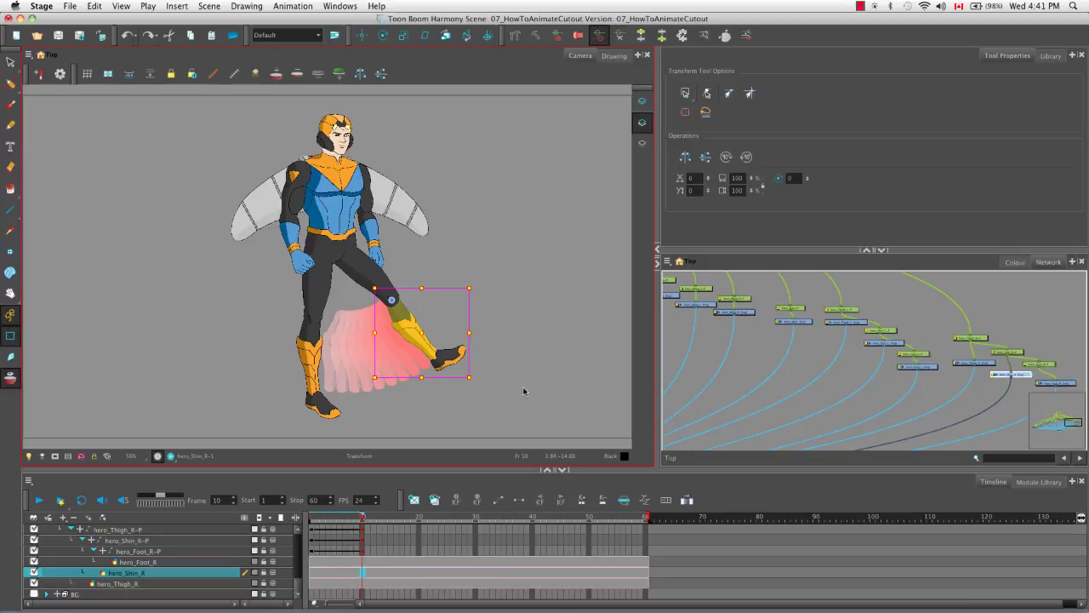
# Move the selection up to hero_Thigh_R-P and back down to hero_Foot_R-P, and examine the parent and child selection commands.
pyautogui.press('b')
pyautogui.press('b')
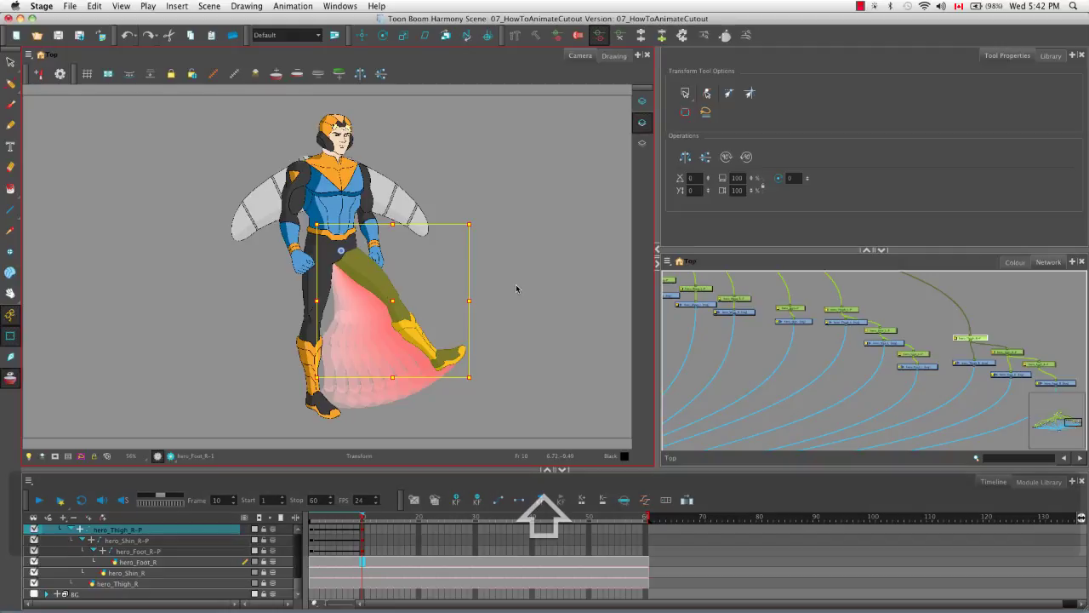
pyautogui.hotkey('shift', 'b')
pyautogui.hotkey('shift', 'b')
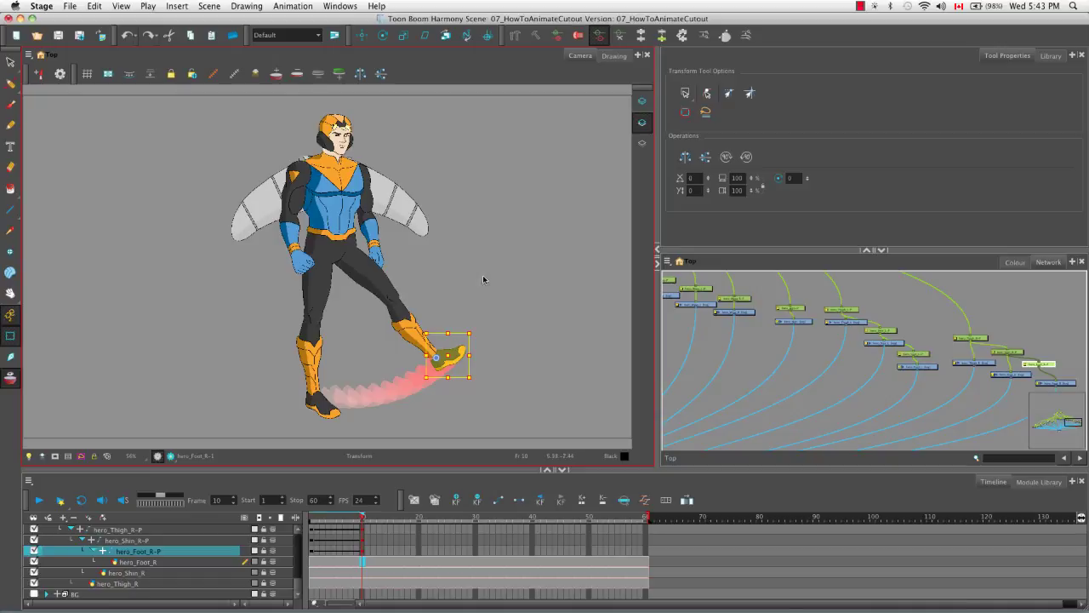
pyautogui.click(283, 8)
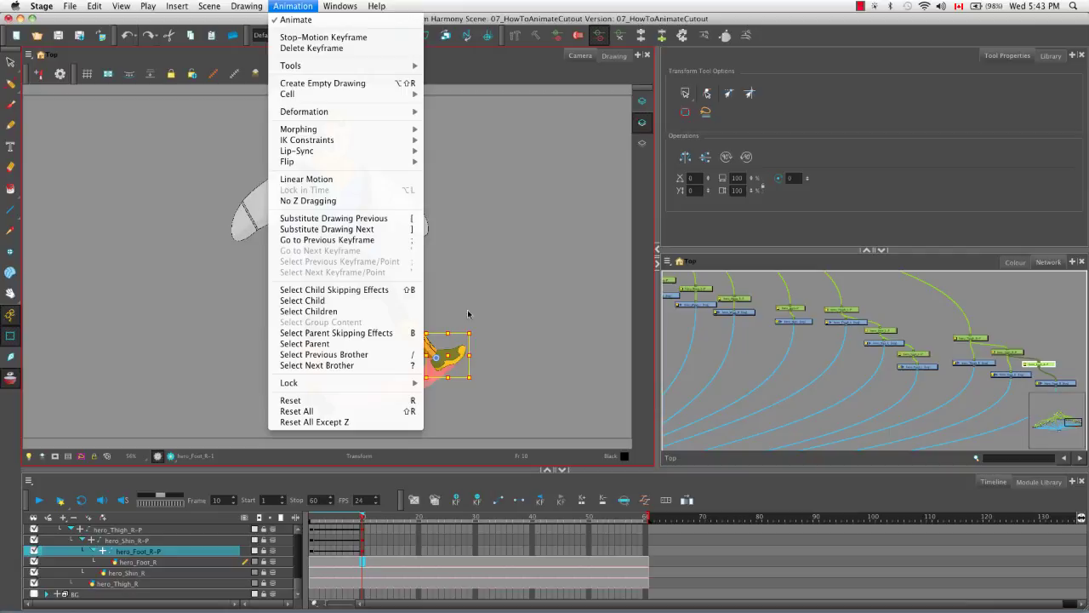
pyautogui.click(527, 294)
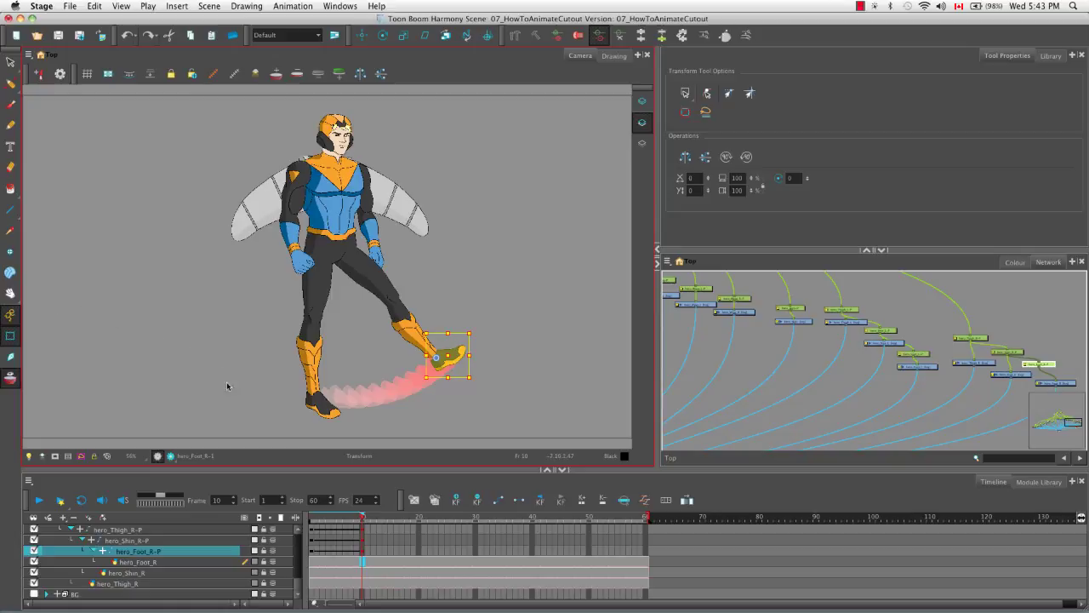
# At frame 20, select the raised leg through hero_Thigh_R-P, rotate it down from the hip and move it away from the body.
pyautogui.moveTo(363, 518); pyautogui.dragTo(418, 516)
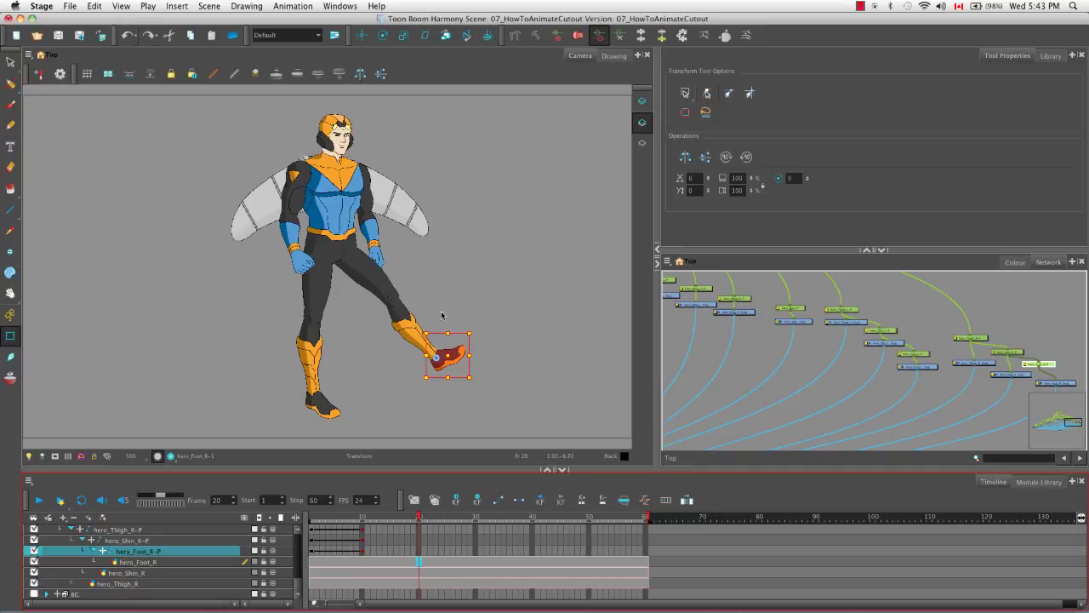
pyautogui.press('b')
pyautogui.press('b')
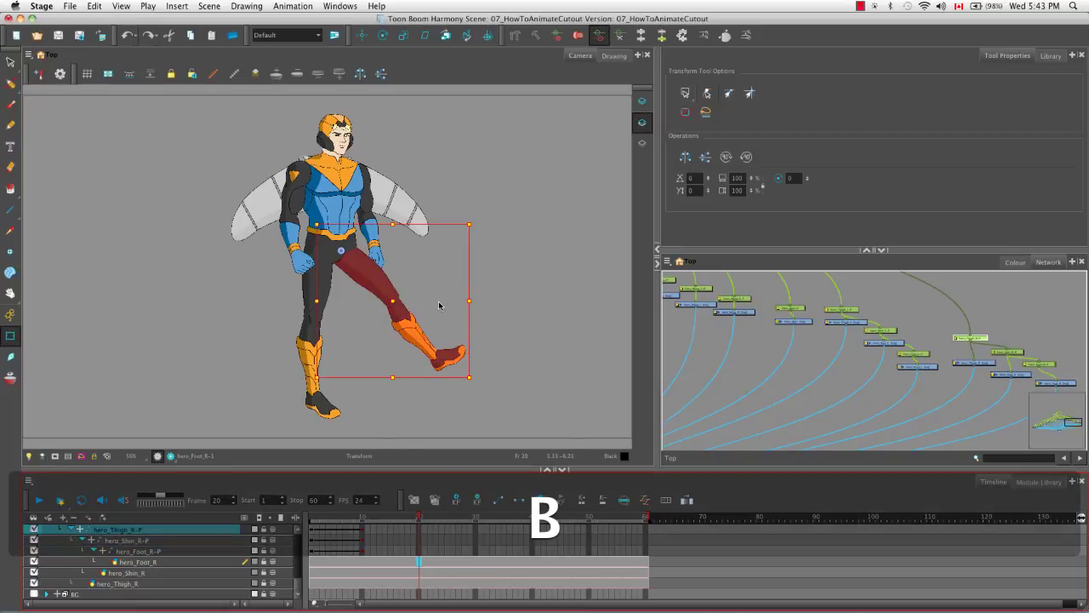
pyautogui.moveTo(480, 223); pyautogui.dragTo(461, 298)
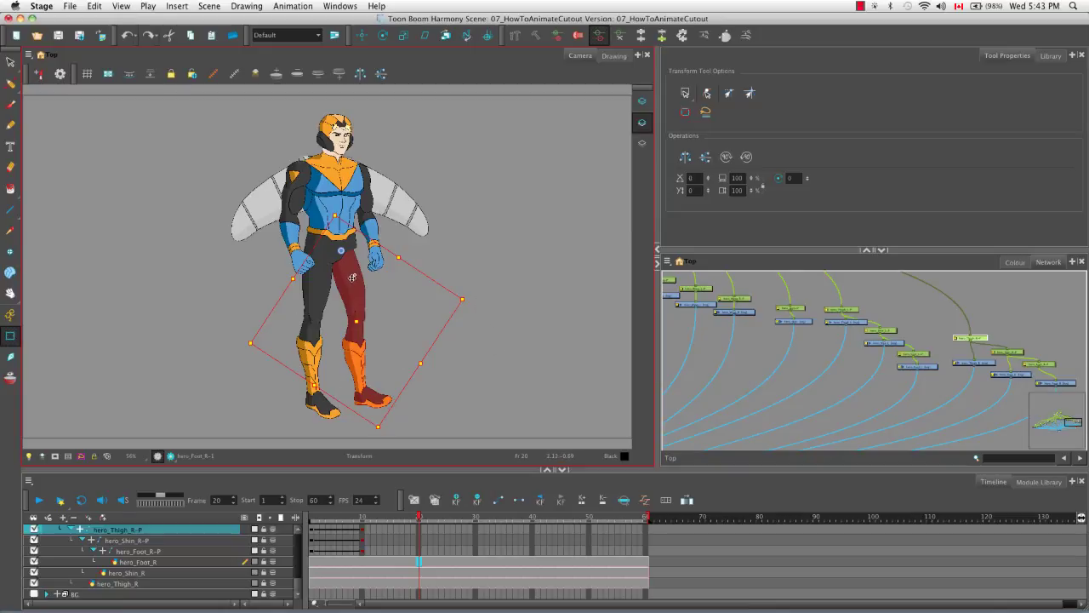
pyautogui.moveTo(349, 278); pyautogui.dragTo(411, 277)
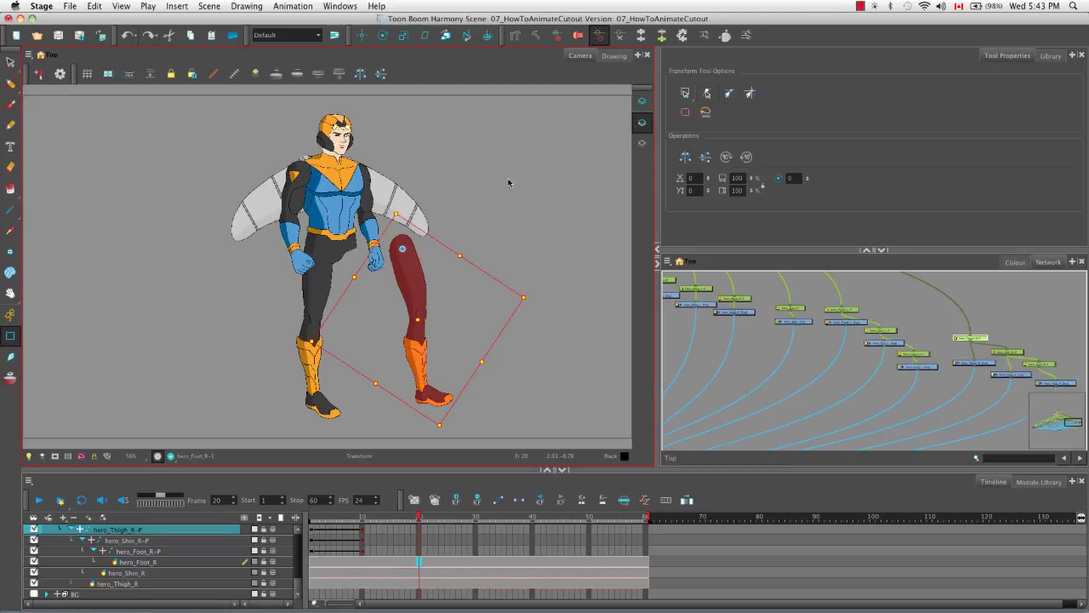
pyautogui.click(462, 195)
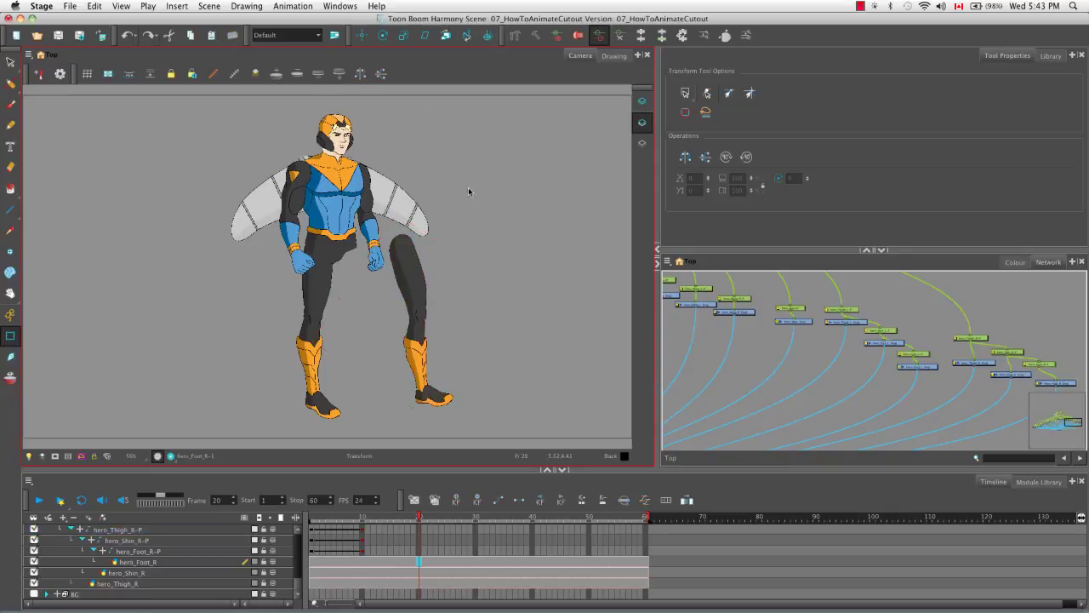
# Turn on the light table in the Drawing view and compare the original drawing positions with the Camera view's pose.
pyautogui.click(615, 58)
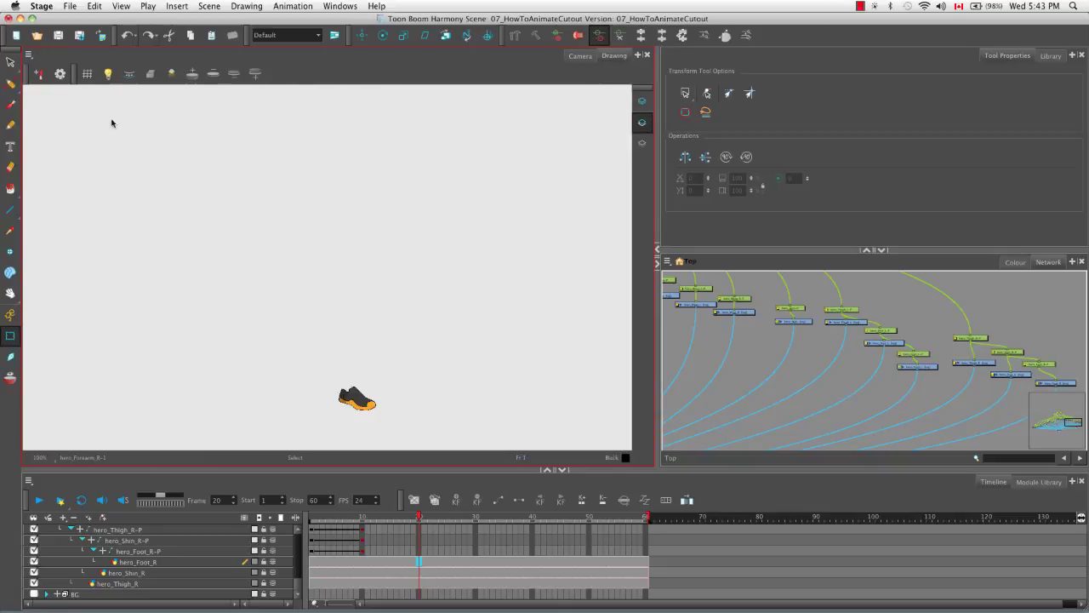
pyautogui.click(108, 75)
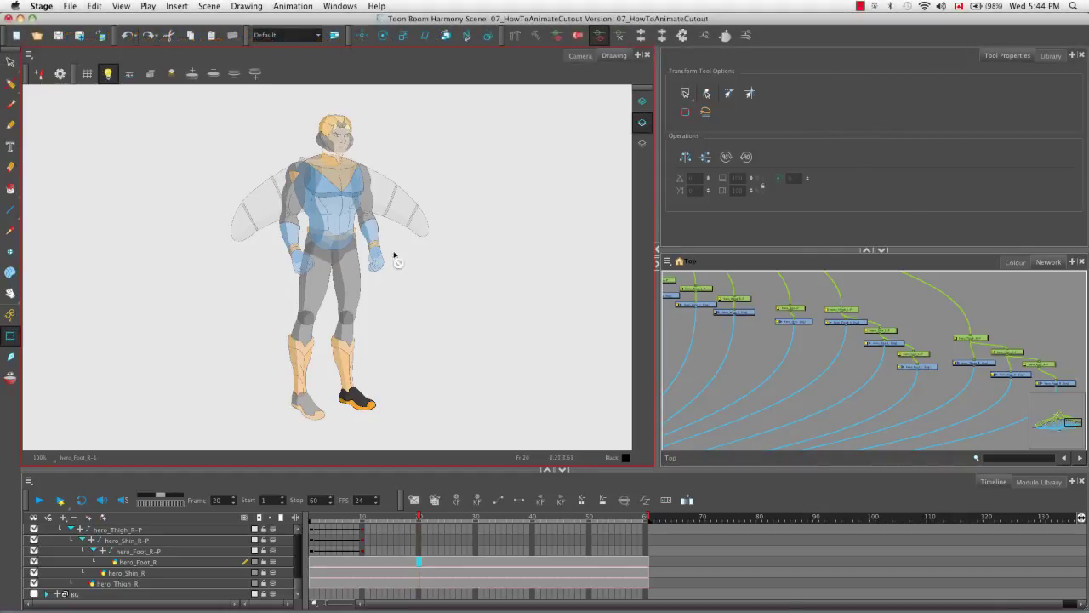
pyautogui.click(580, 57)
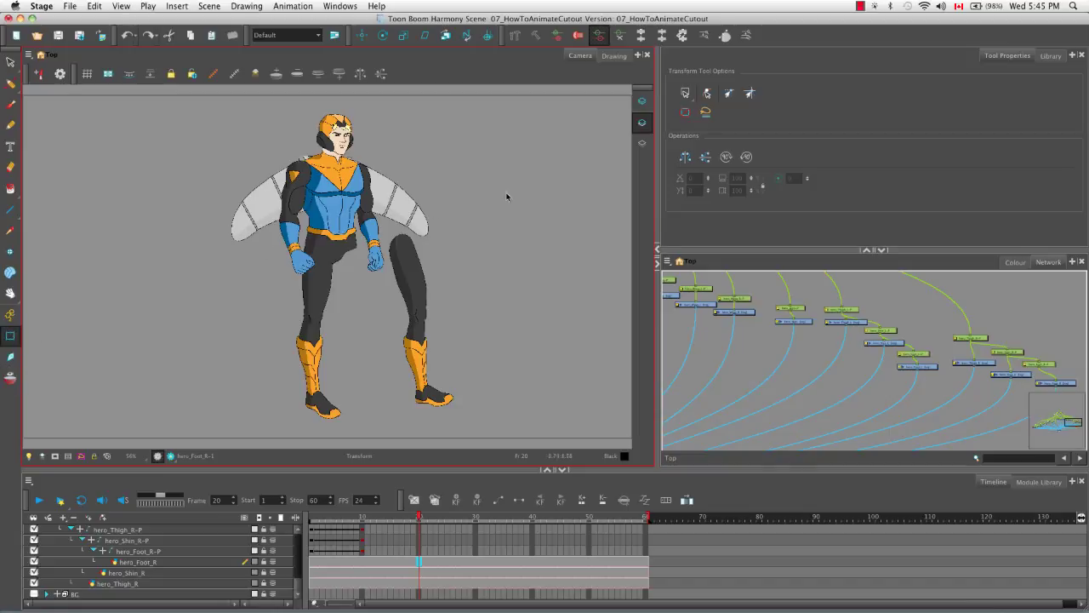
pyautogui.click(615, 56)
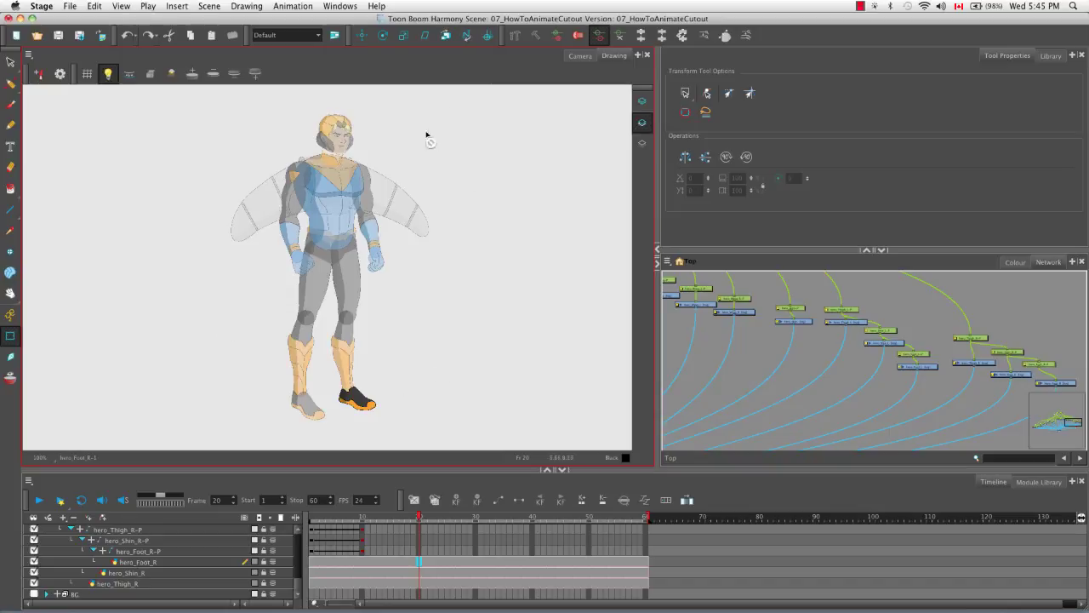
# Return to the Camera view and undo the leg's last move and rotation at frame 20.
pyautogui.click(581, 55)
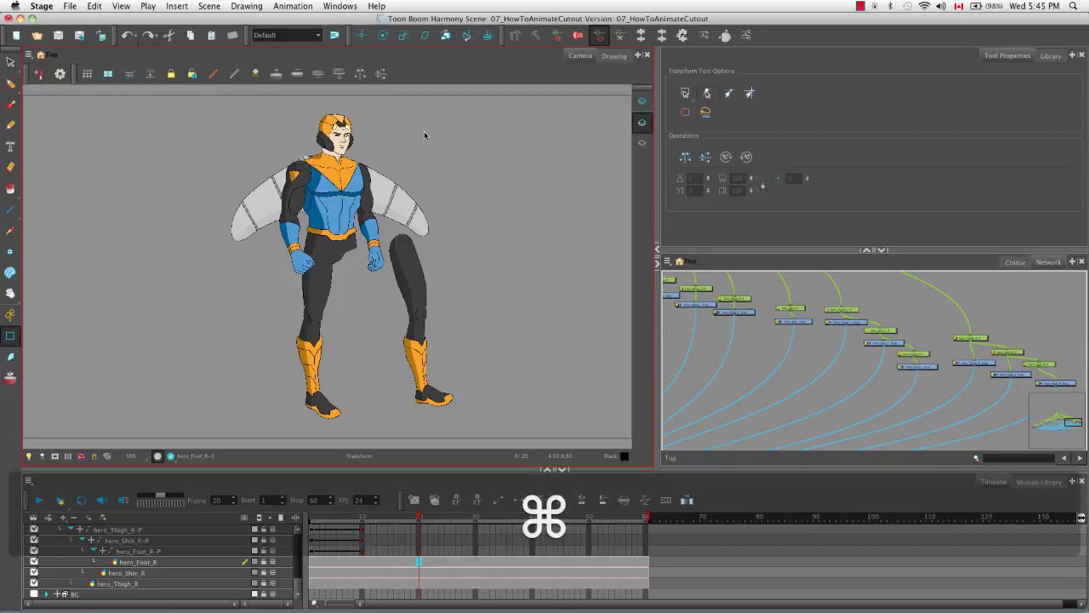
pyautogui.press('super+z')
pyautogui.press('super+z')
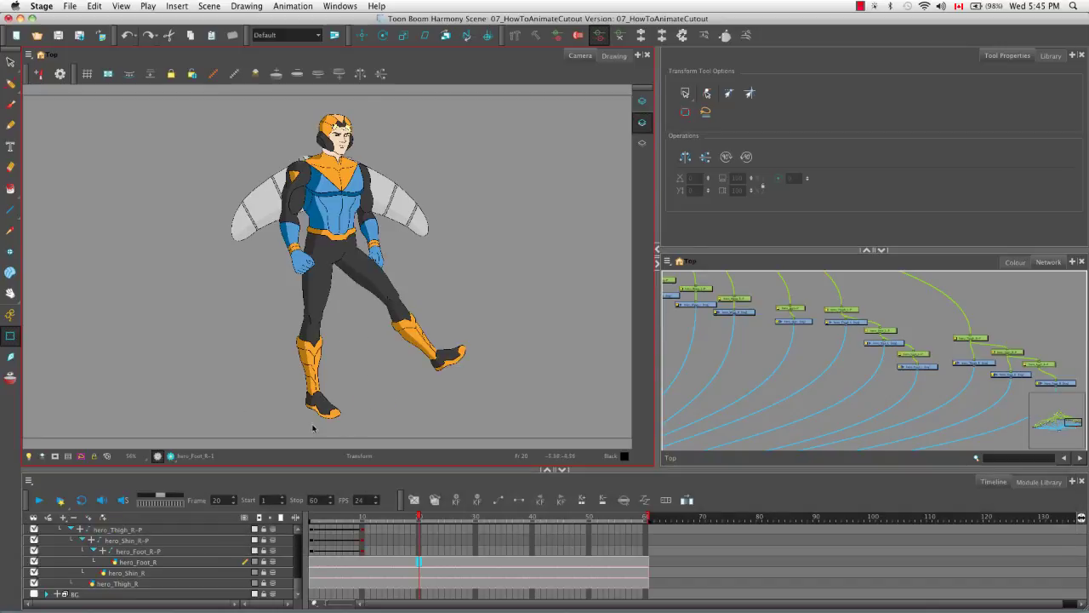
# Examine the foot drawing in the Drawing view at frame 20 and at frame 10.
pyautogui.click(615, 56)
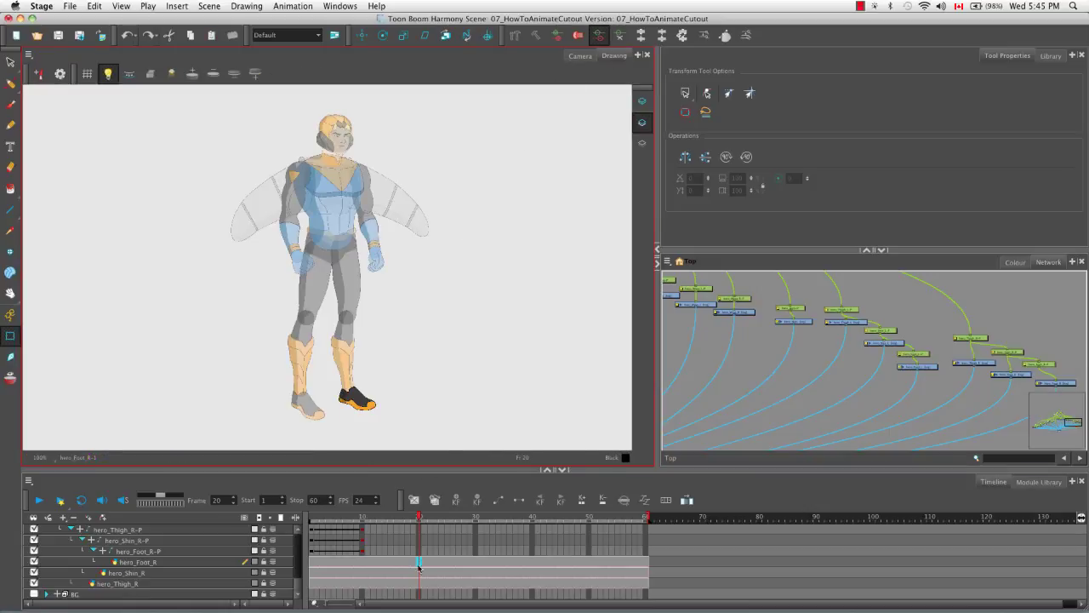
pyautogui.moveTo(419, 522); pyautogui.dragTo(362, 521)
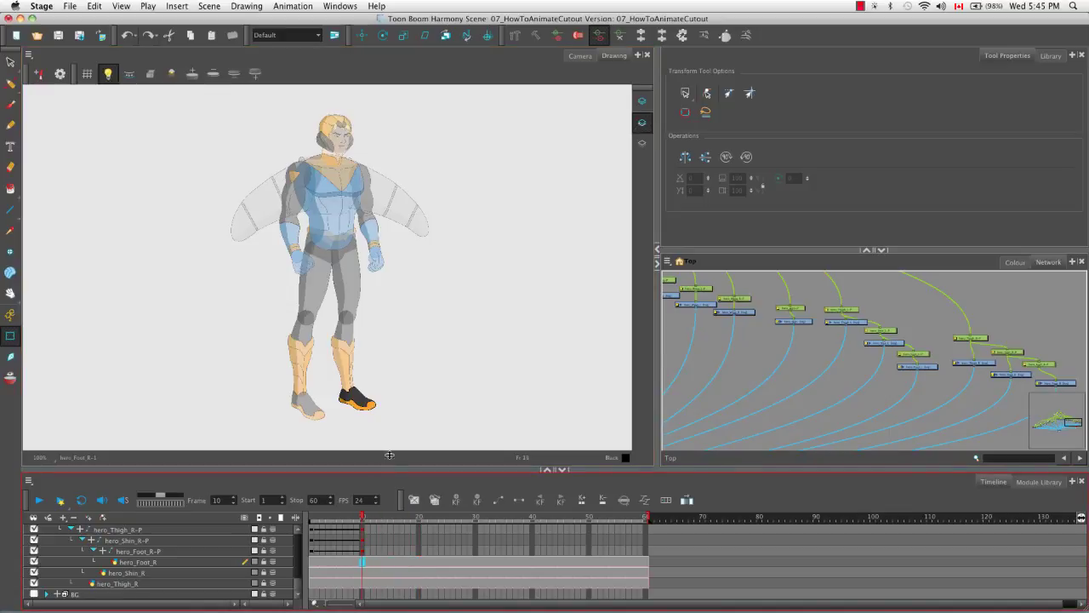
# Return to the Camera view and turn on Animate mode.
pyautogui.click(577, 57)
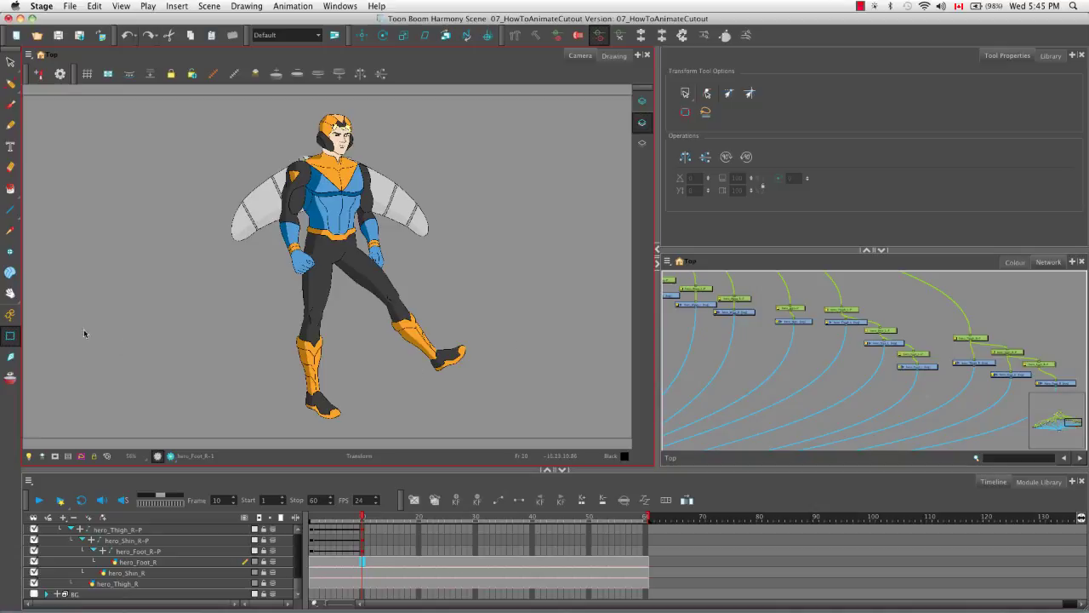
pyautogui.click(11, 314)
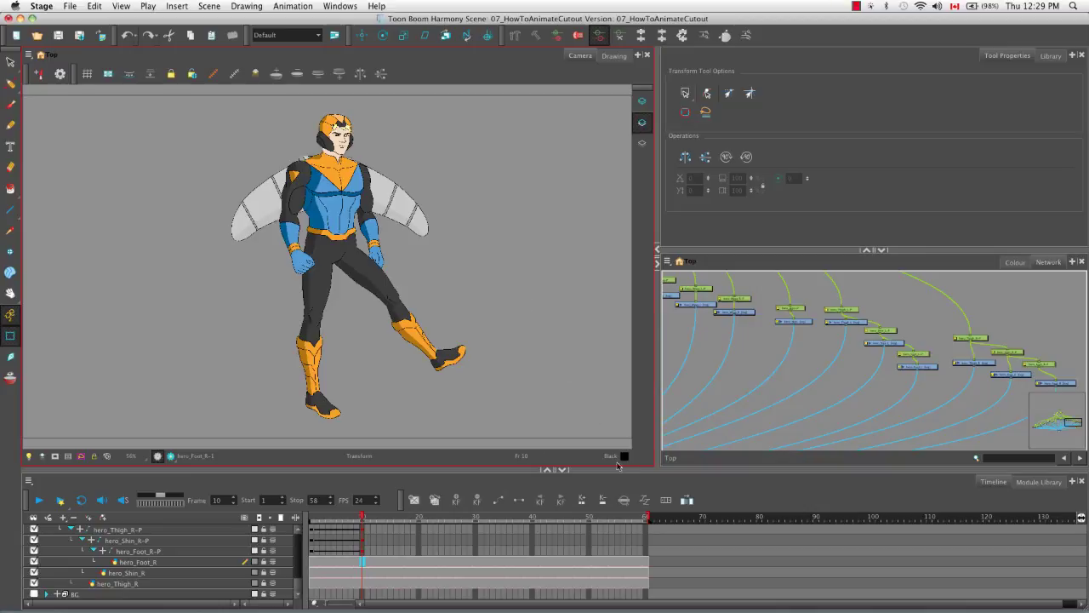
# Set playback to stop at frame 10 and play the leg raise from frame 1.
pyautogui.moveTo(641, 526); pyautogui.dragTo(368, 525)
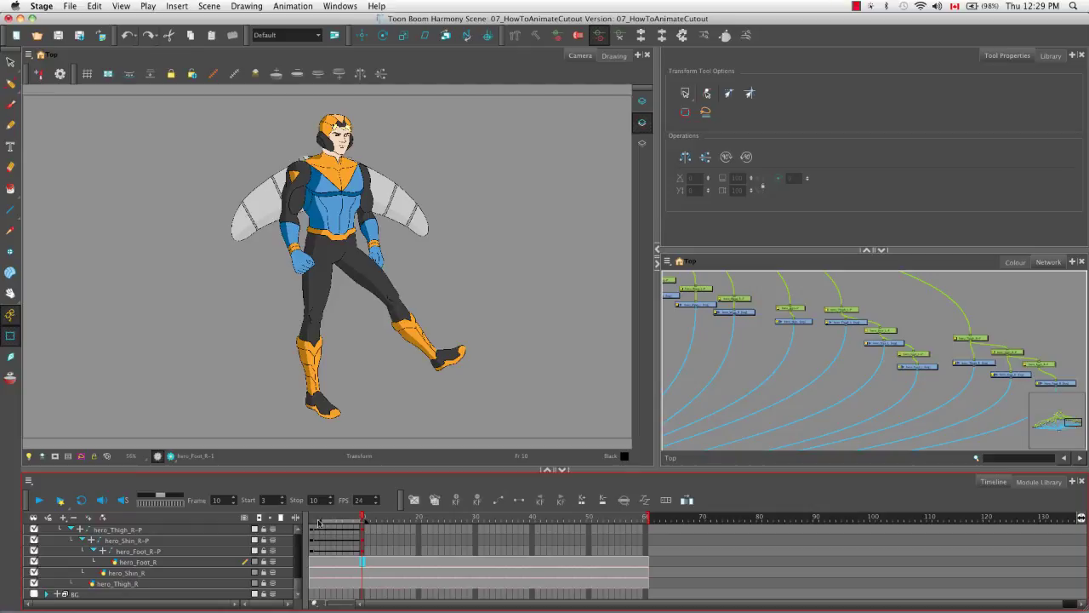
pyautogui.moveTo(362, 517); pyautogui.dragTo(312, 517)
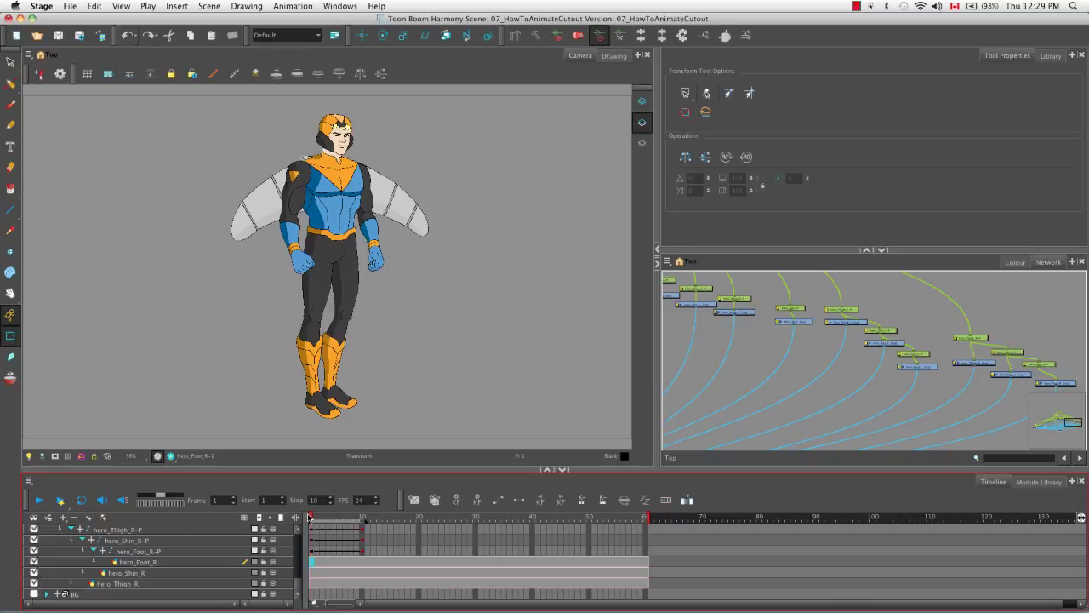
pyautogui.click(39, 504)
pyautogui.click(40, 503)
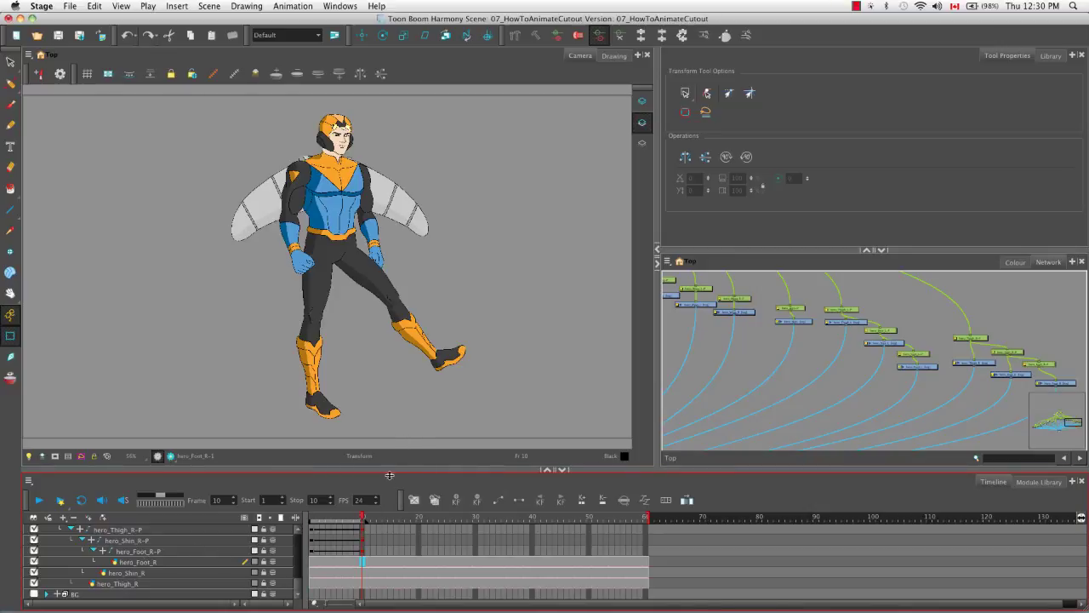
# Ease the hero_Thigh_R-P, hero_Shin_R-P and hero_Foot_R-P keyframes into frame 10 with Left Time Ratio 76.44 and Left Value Ratio 0.
pyautogui.click(363, 531)
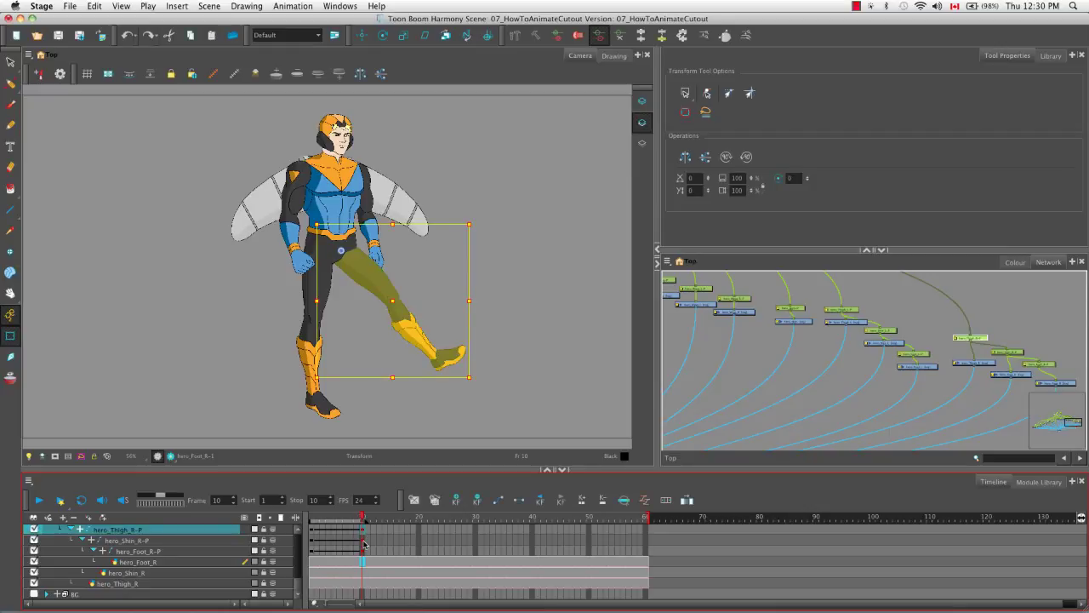
pyautogui.keyDown('shift'); pyautogui.click(362, 554); pyautogui.keyUp('shift')
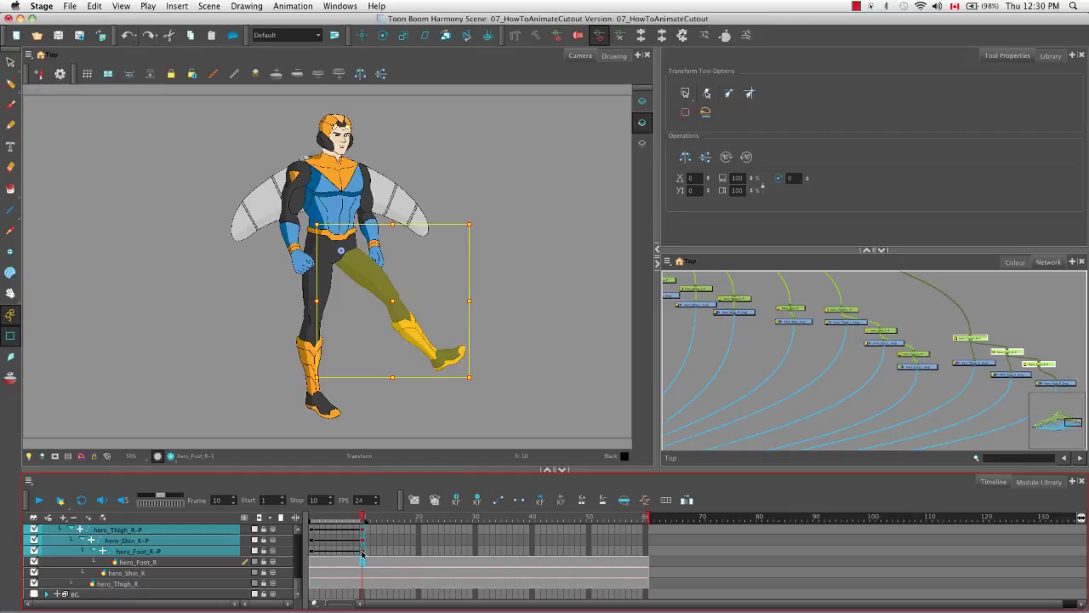
pyautogui.rightClick(361, 553)
pyautogui.moveTo(516, 361)
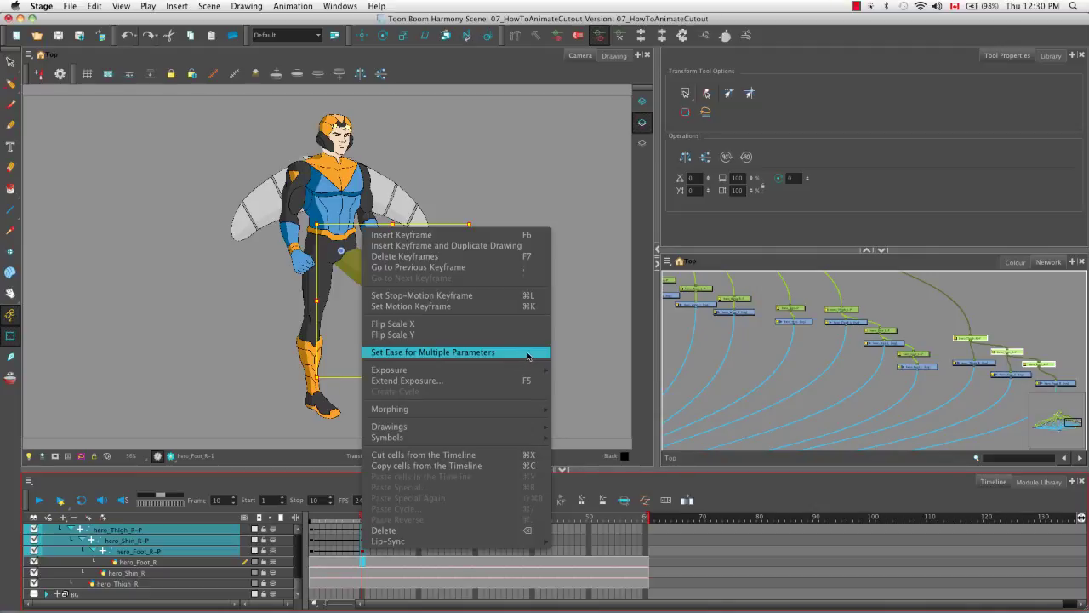
pyautogui.click(754, 497)
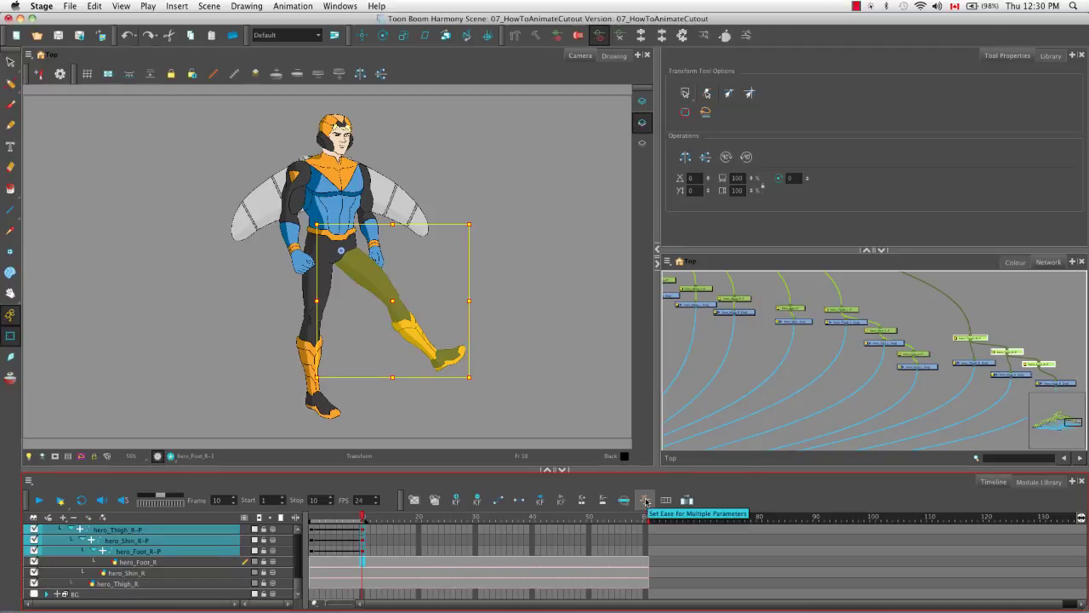
pyautogui.click(645, 502)
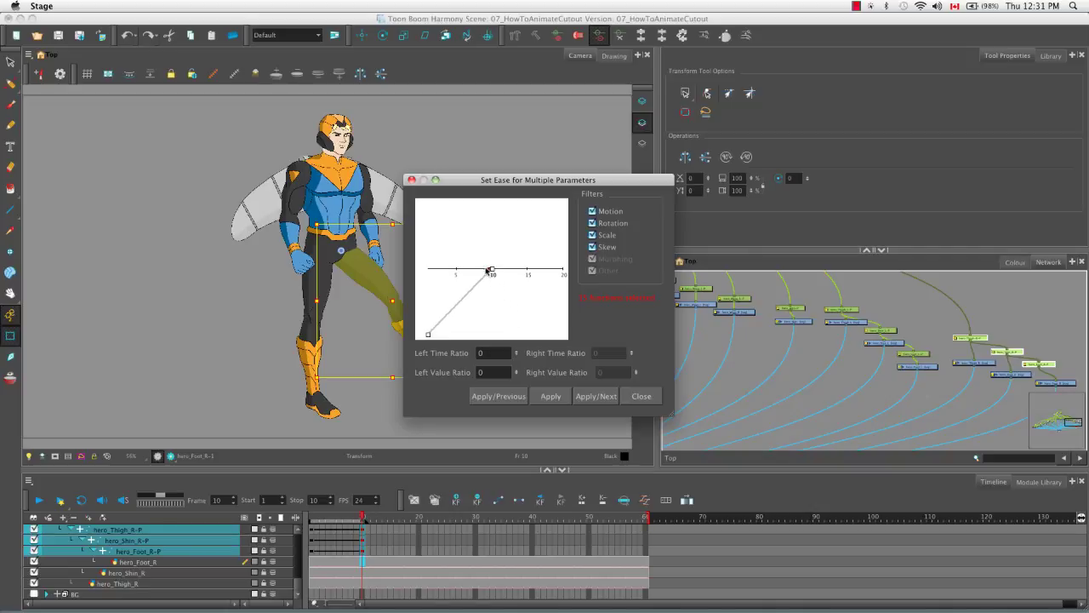
pyautogui.moveTo(491, 272); pyautogui.dragTo(443, 272)
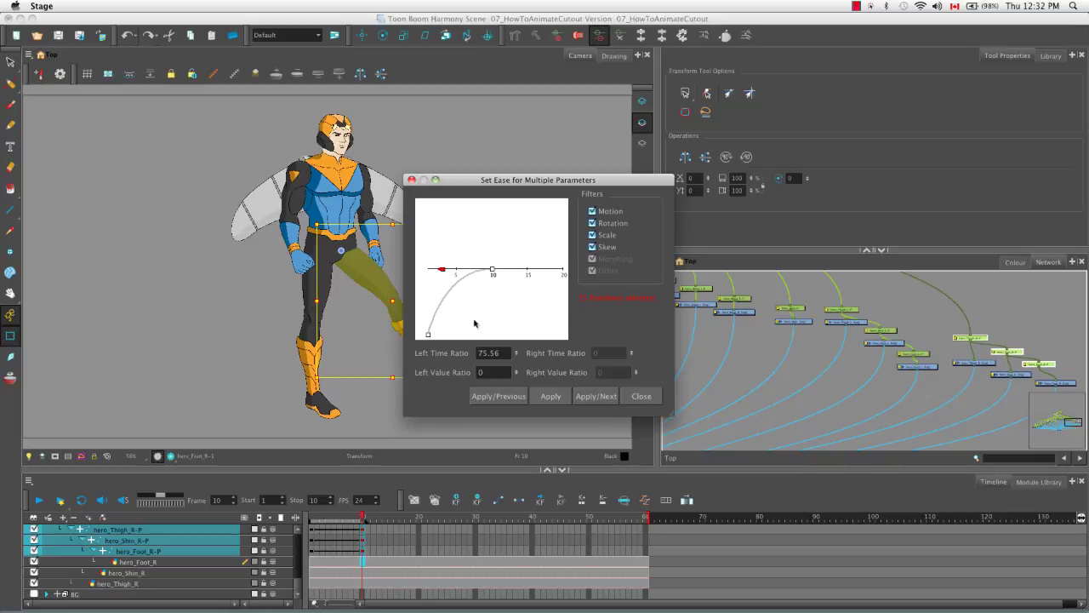
pyautogui.moveTo(441, 269); pyautogui.dragTo(463, 296)
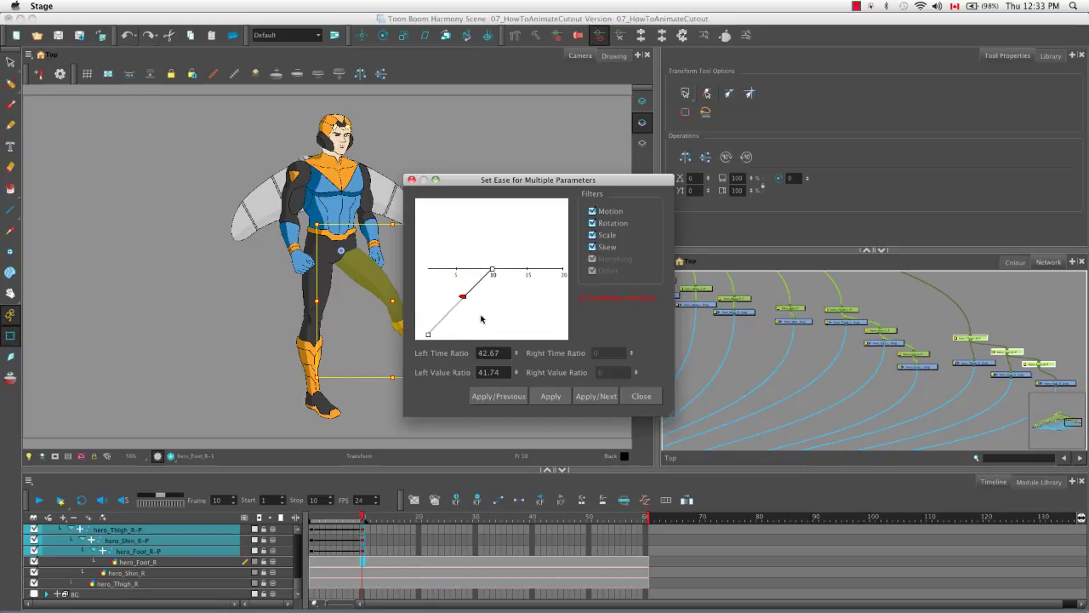
pyautogui.moveTo(463, 296); pyautogui.dragTo(443, 271)
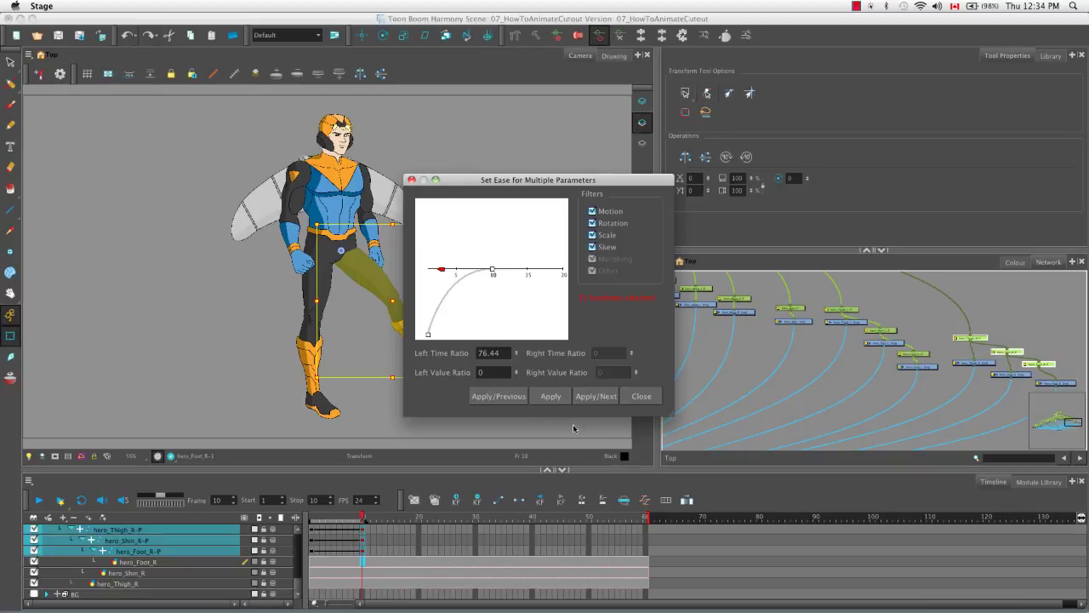
pyautogui.click(646, 397)
# Deselect the leg and play the eased leg raise from frame 1.
pyautogui.click(273, 422)
pyautogui.moveTo(363, 518); pyautogui.dragTo(311, 518)
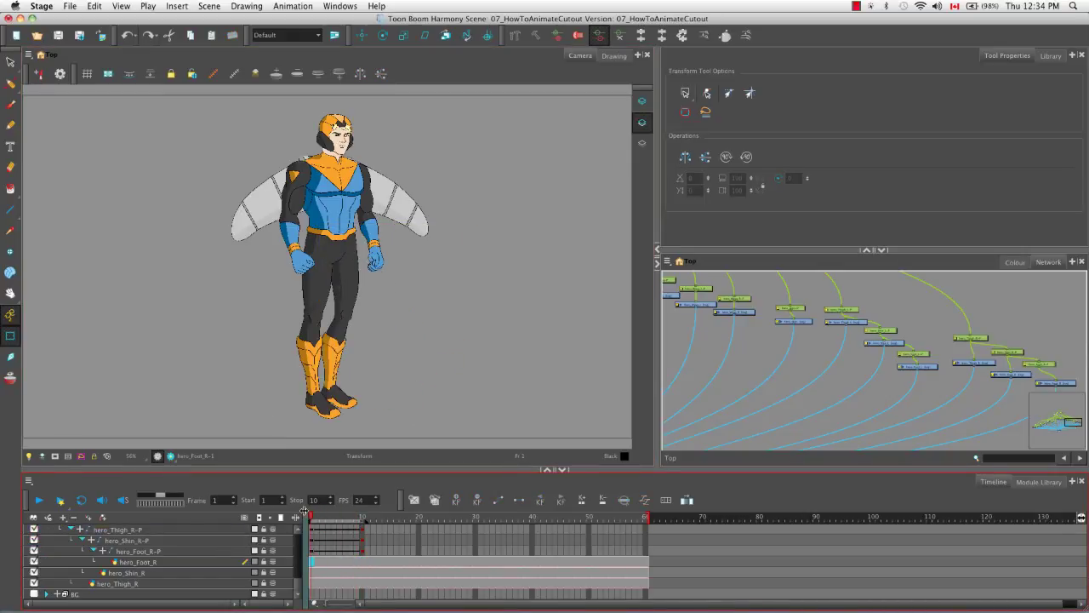
pyautogui.click(39, 502)
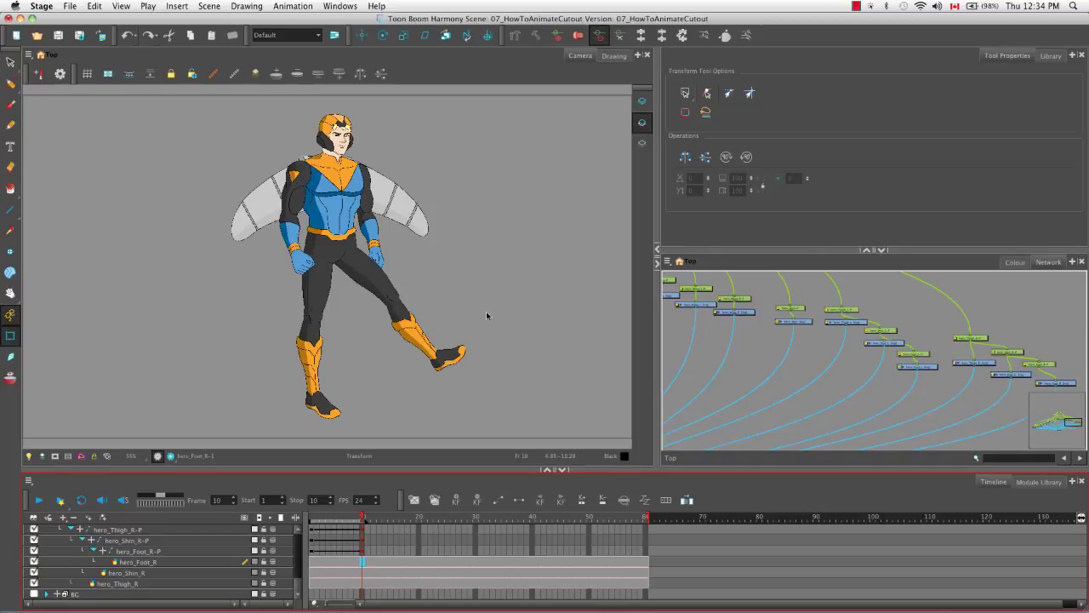
# Extend playback to frame 20 and rotate the raised leg down from the hip at that frame through hero_Thigh_R-P.
pyautogui.moveTo(366, 525); pyautogui.dragTo(423, 525)
pyautogui.click(419, 521)
pyautogui.click(419, 529)
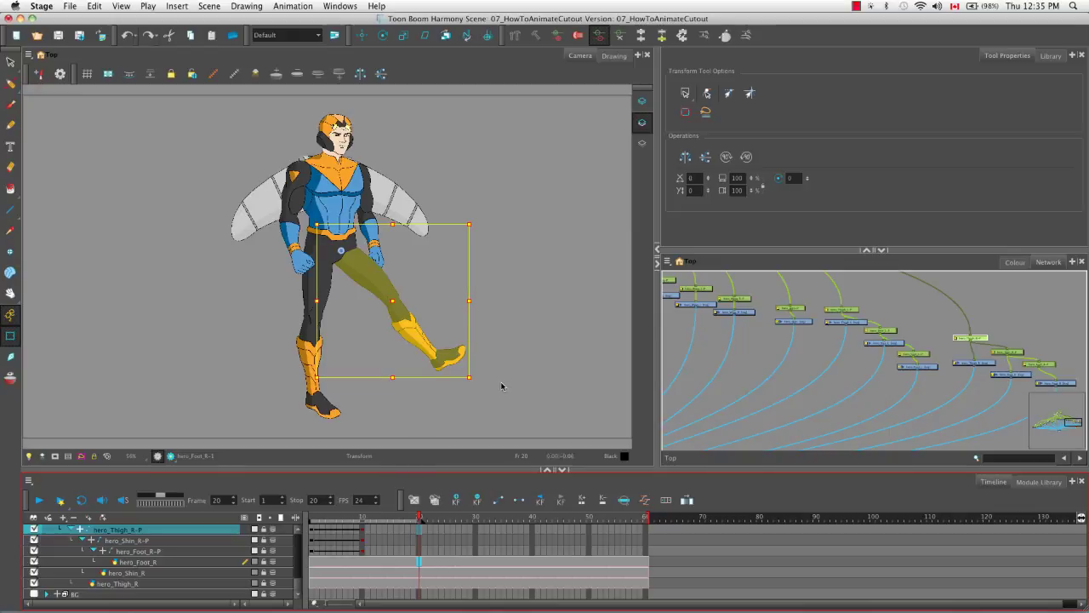
pyautogui.moveTo(477, 377); pyautogui.dragTo(379, 422)
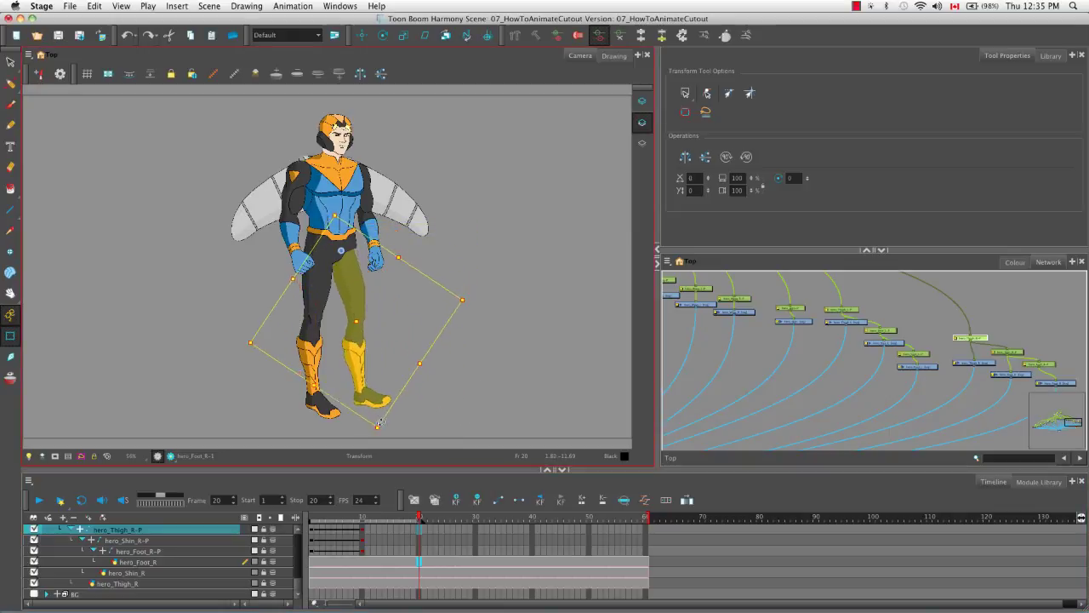
# At frame 20, rotate the lower leg slightly outward from the knee and tilt the foot toward the ground.
pyautogui.click(366, 404)
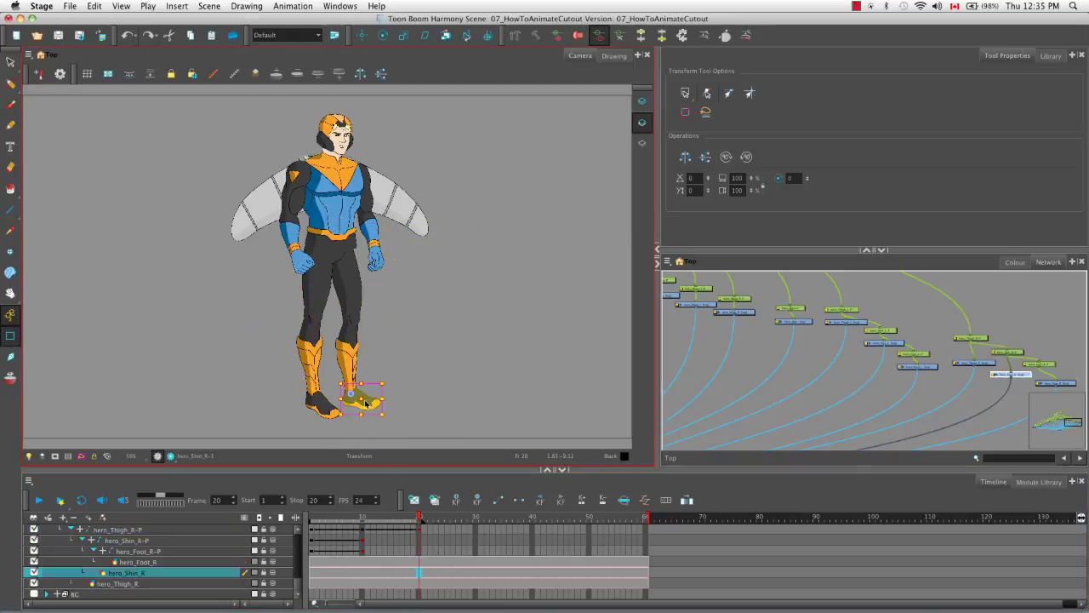
pyautogui.press('b')
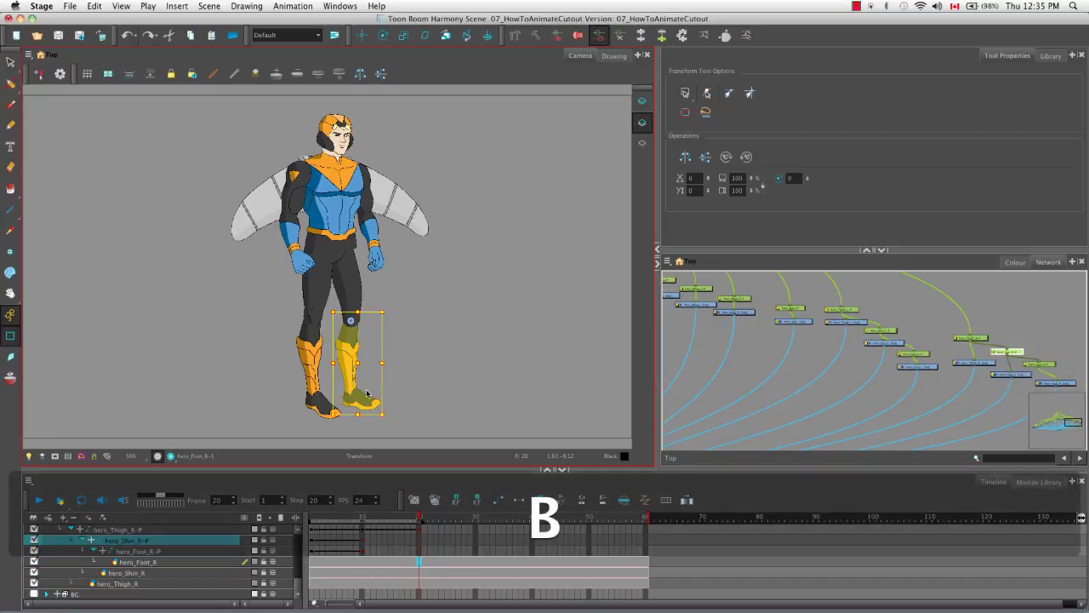
pyautogui.moveTo(389, 412)
pyautogui.mouseDown()
pyautogui.moveTo(415, 398)
pyautogui.moveTo(388, 407)
pyautogui.mouseUp()
pyautogui.click(396, 401)
pyautogui.click(379, 402)
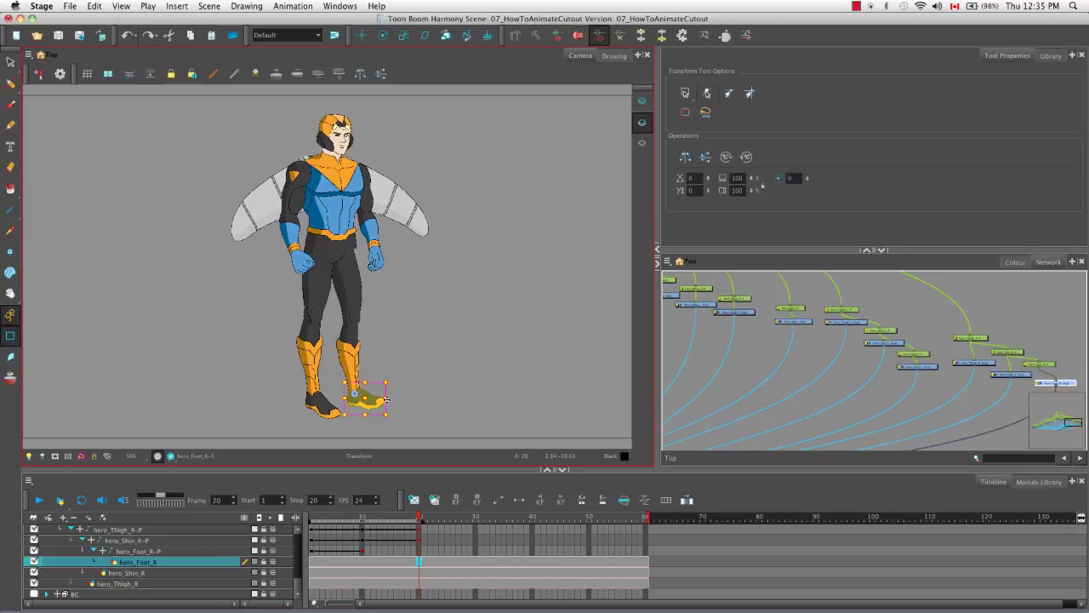
pyautogui.moveTo(394, 385); pyautogui.dragTo(393, 390)
pyautogui.click(420, 376)
# Ease the thigh, shin and foot peg keyframes out of frame 10 with Right Time Ratio 73.6 and Right Value Ratio 0.
pyautogui.click(363, 529)
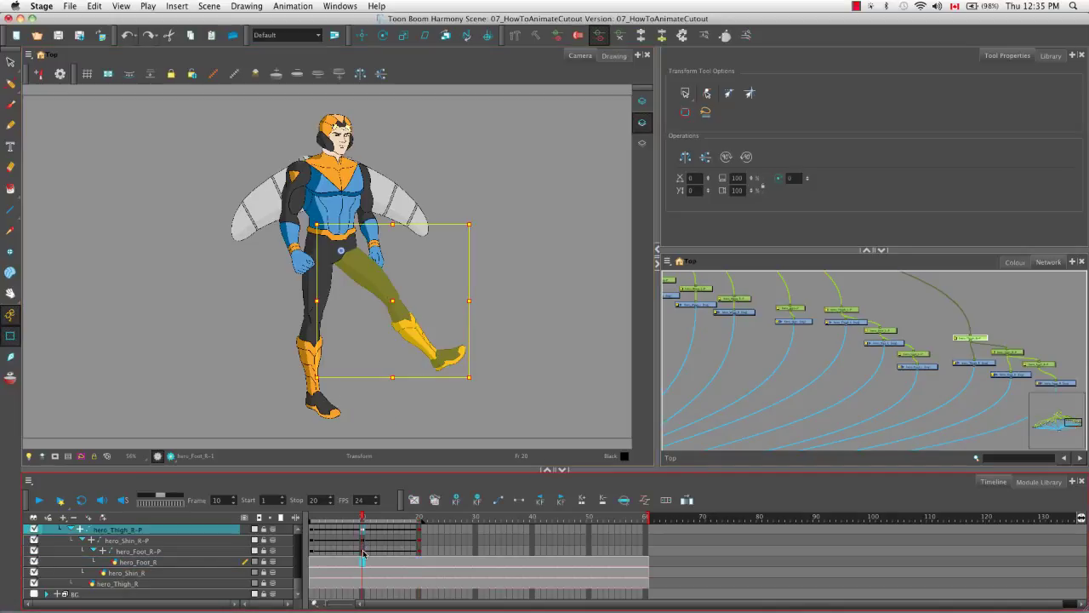
pyautogui.keyDown('shift'); pyautogui.click(362, 552); pyautogui.keyUp('shift')
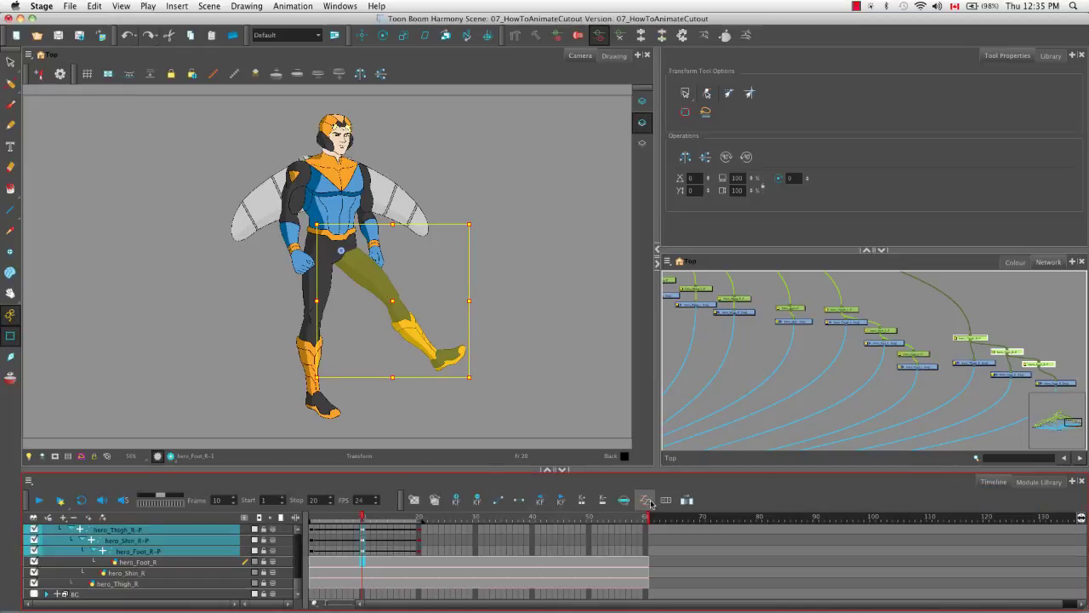
pyautogui.click(646, 501)
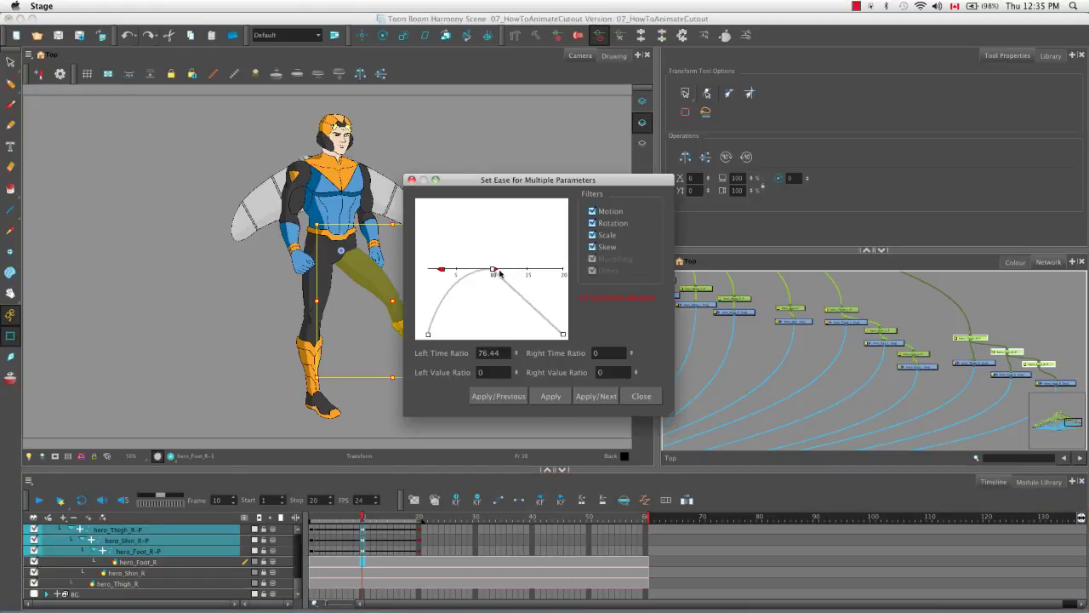
pyautogui.moveTo(495, 272); pyautogui.dragTo(545, 271)
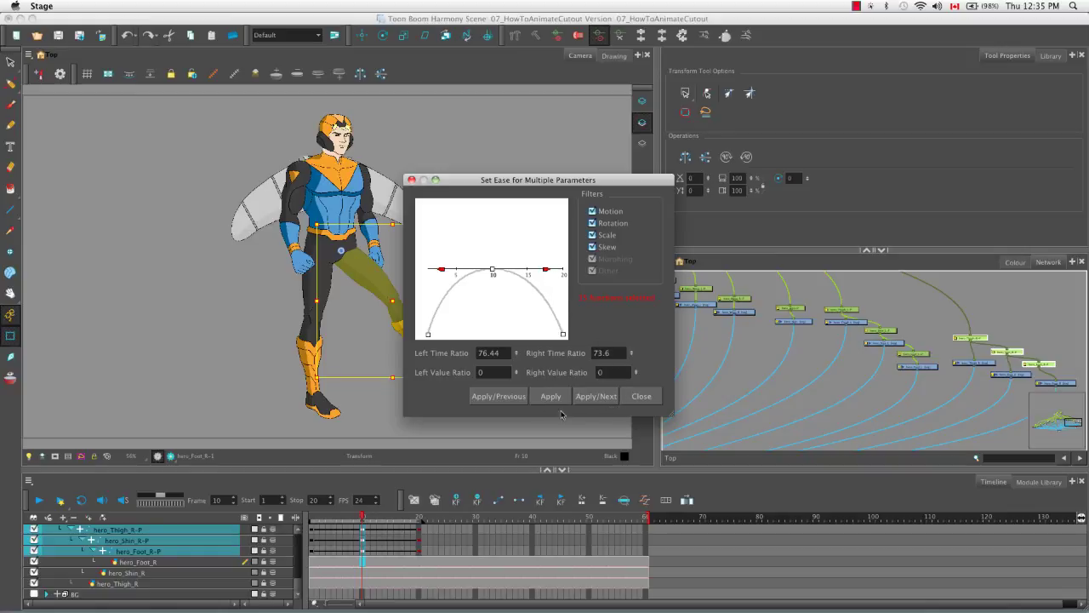
pyautogui.click(641, 398)
# Play the leg's raise and return from frame 1 to frame 20.
pyautogui.moveTo(362, 518); pyautogui.dragTo(311, 517)
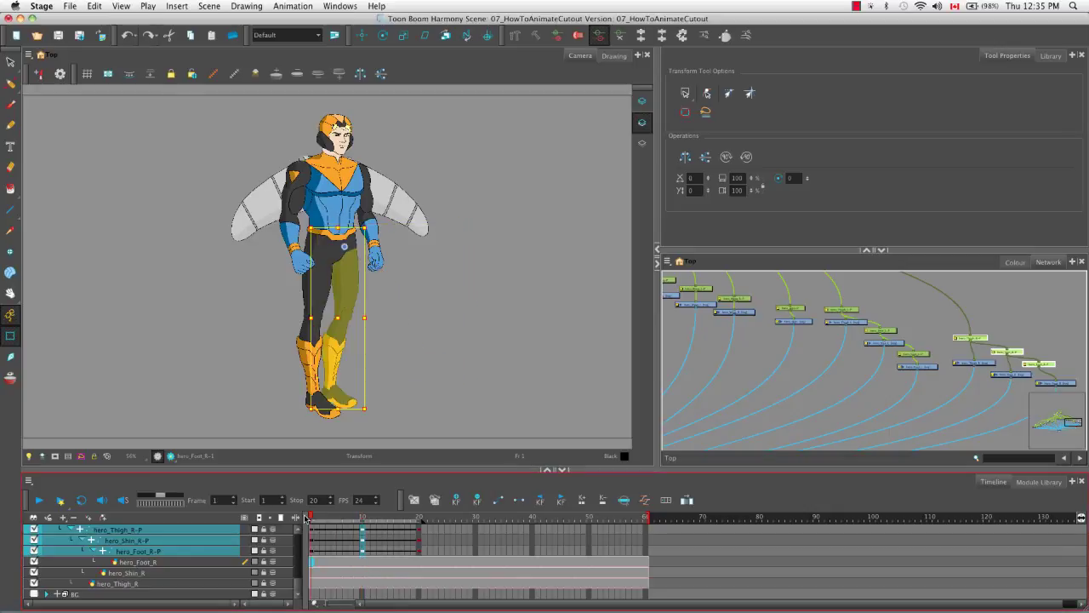
pyautogui.click(38, 500)
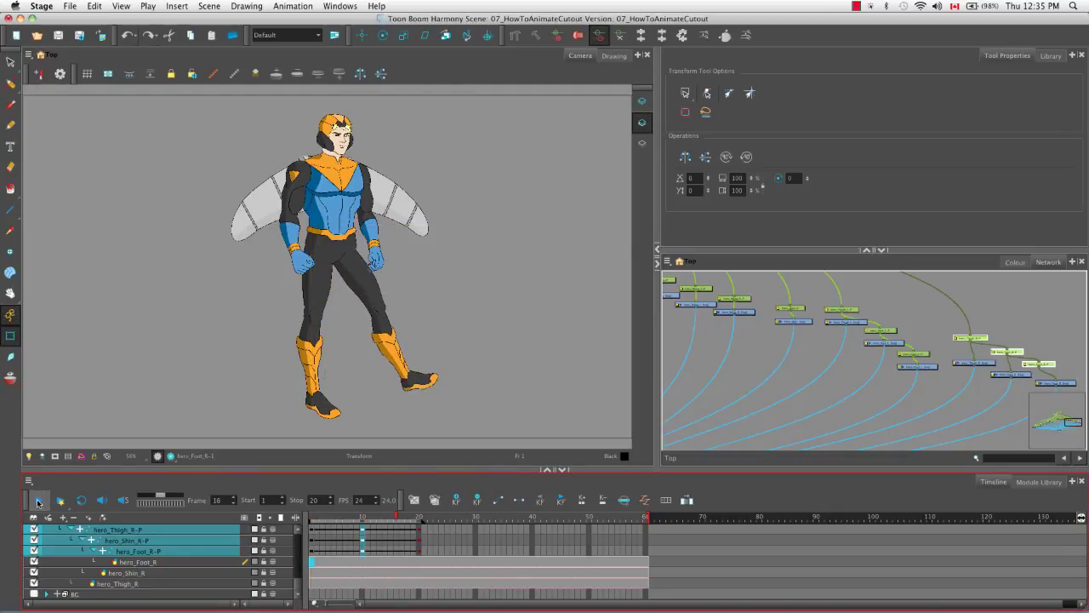
pyautogui.click(38, 501)
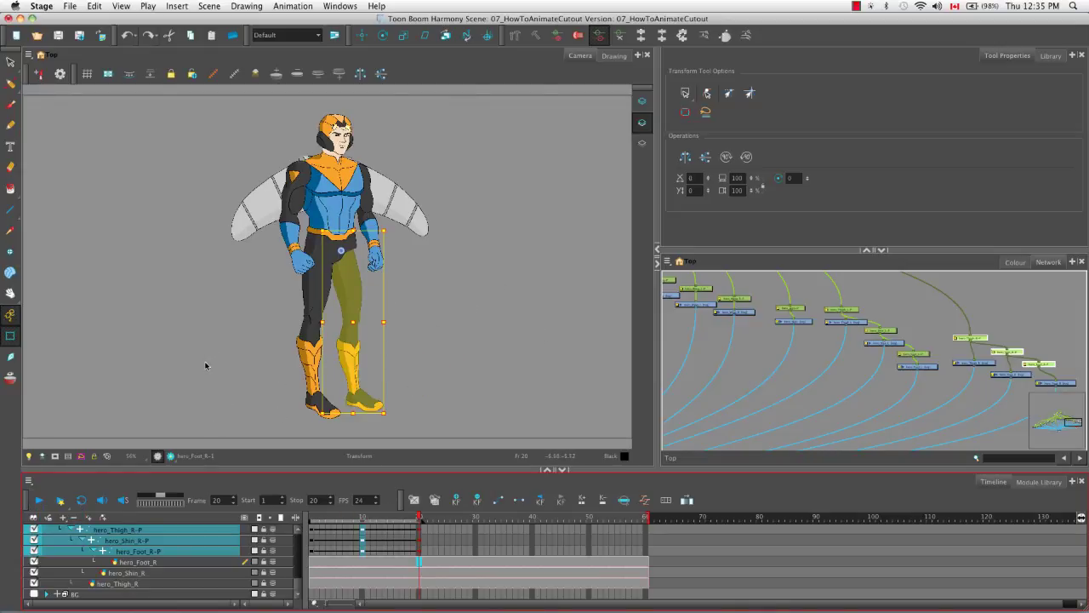
# Try a sharp ease at frame 10 for the leg pegs, with Left Time Ratio 0, Left Value Ratio 79.13 and a steep right handle.
pyautogui.click(363, 521)
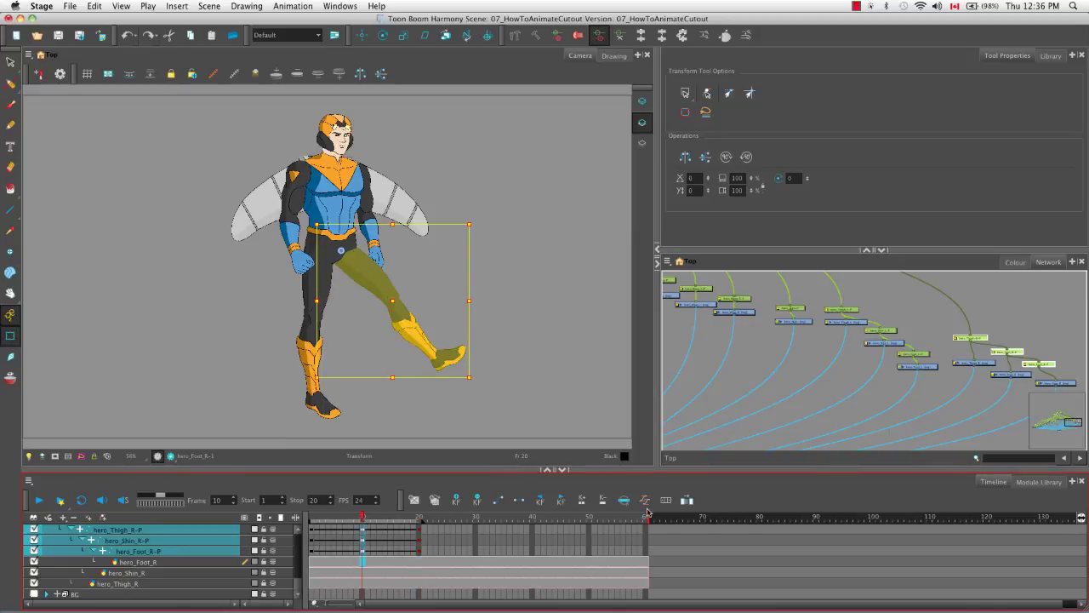
pyautogui.click(645, 502)
pyautogui.moveTo(441, 271); pyautogui.dragTo(489, 320)
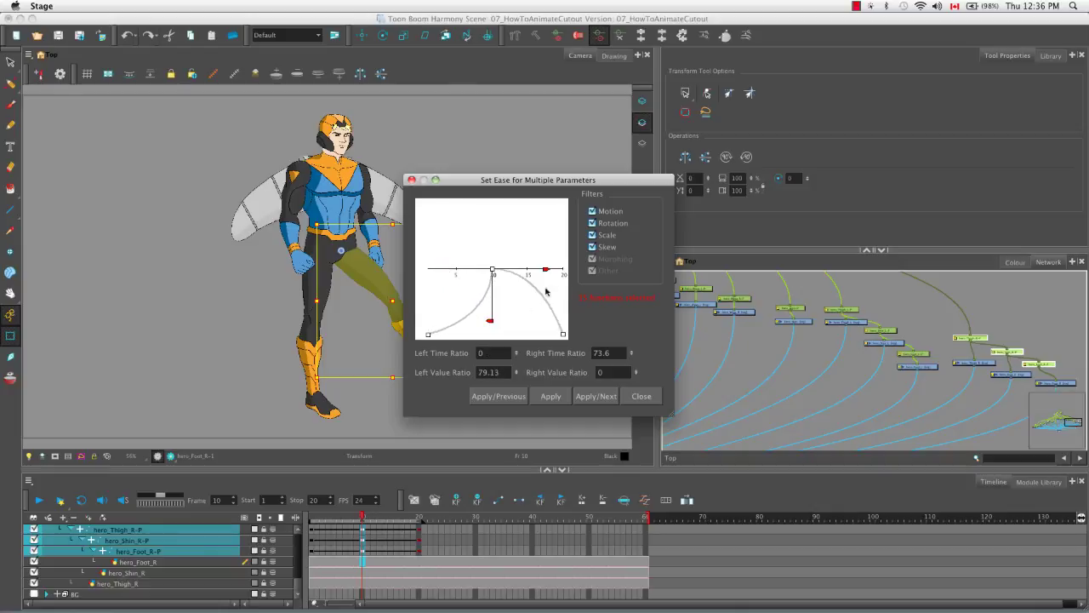
pyautogui.moveTo(547, 269); pyautogui.dragTo(497, 323)
pyautogui.click(550, 398)
pyautogui.click(643, 398)
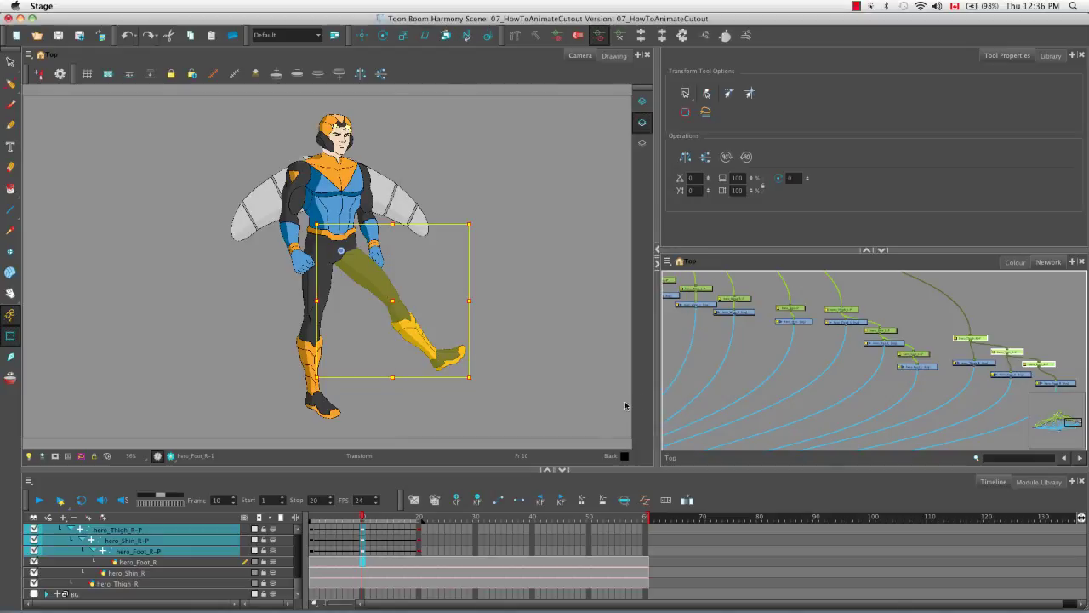
# Deselect the leg, play the animation from frame 1 and undo the last ease change at frame 10.
pyautogui.click(468, 411)
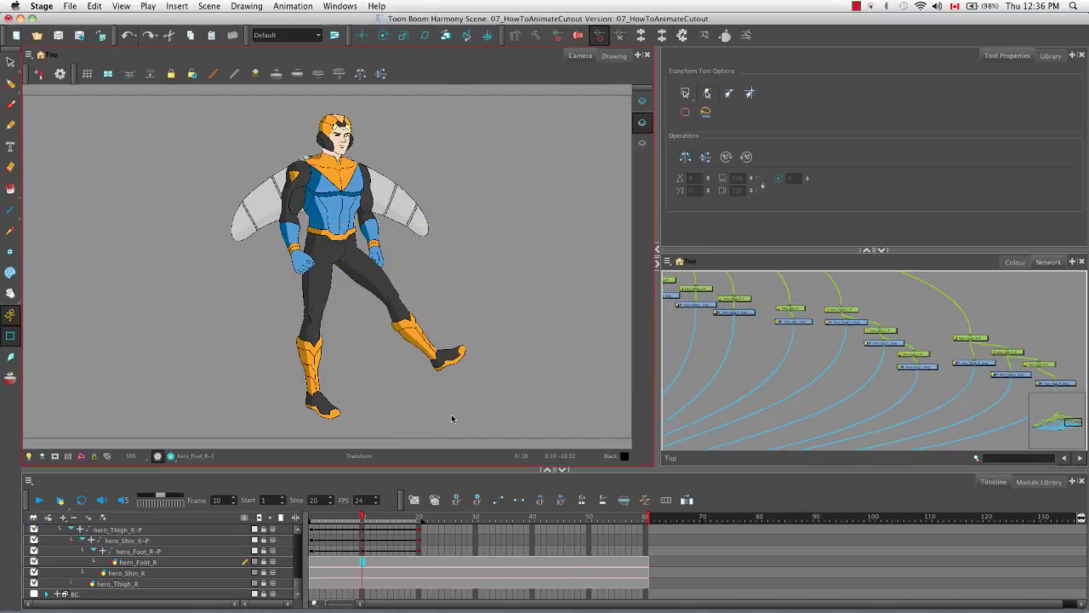
pyautogui.click(312, 517)
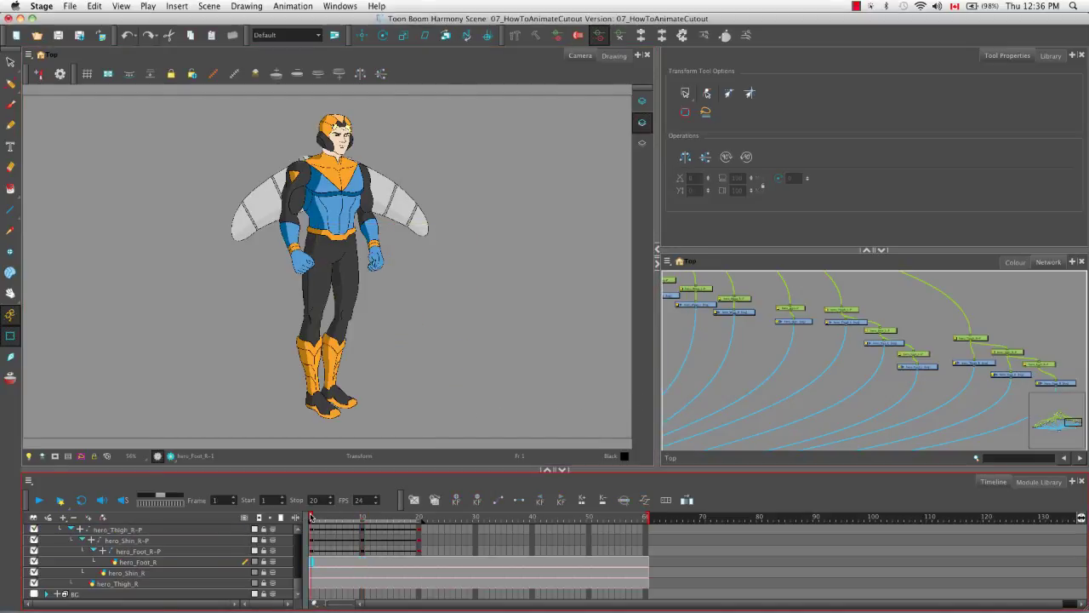
pyautogui.click(40, 500)
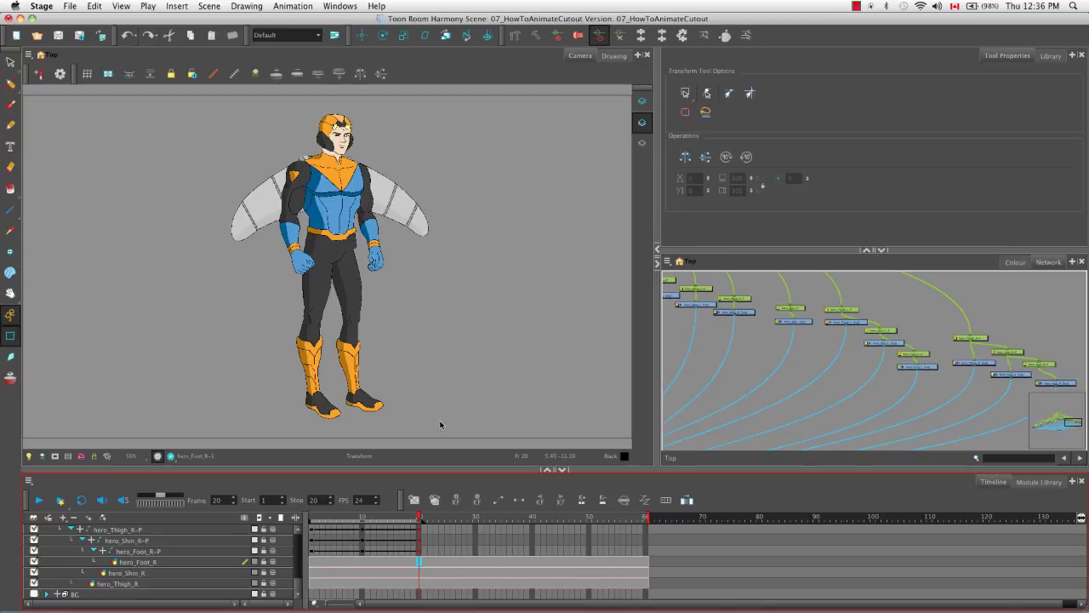
pyautogui.press('super+z')
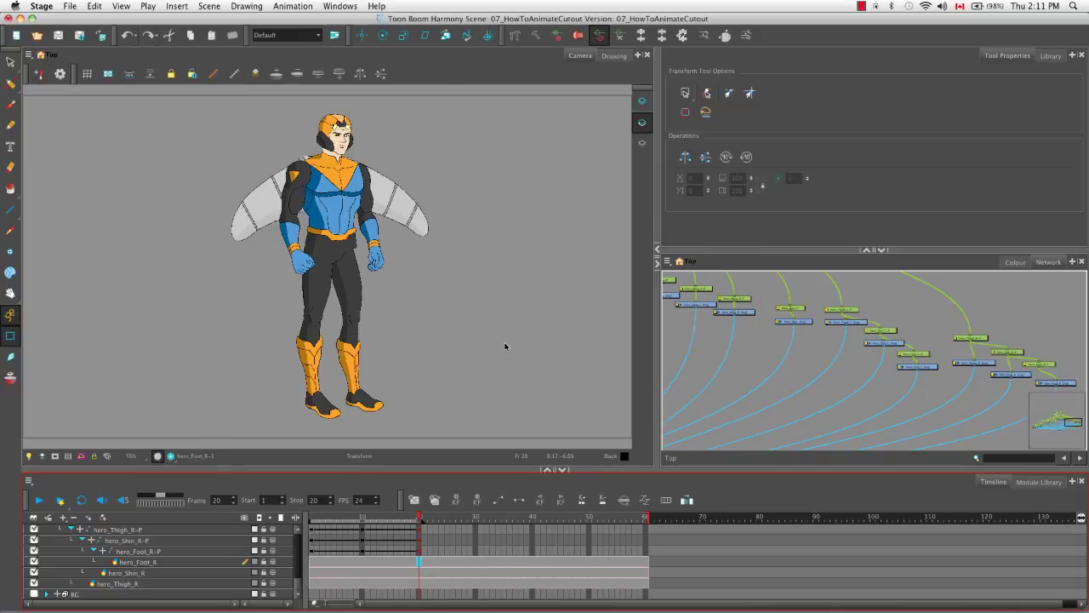
# Turn on stop-motion keyframing and rotate the hero_Thigh_R-P peg at frame 25 so the whole leg swings up and outward.
pyautogui.click(293, 7)
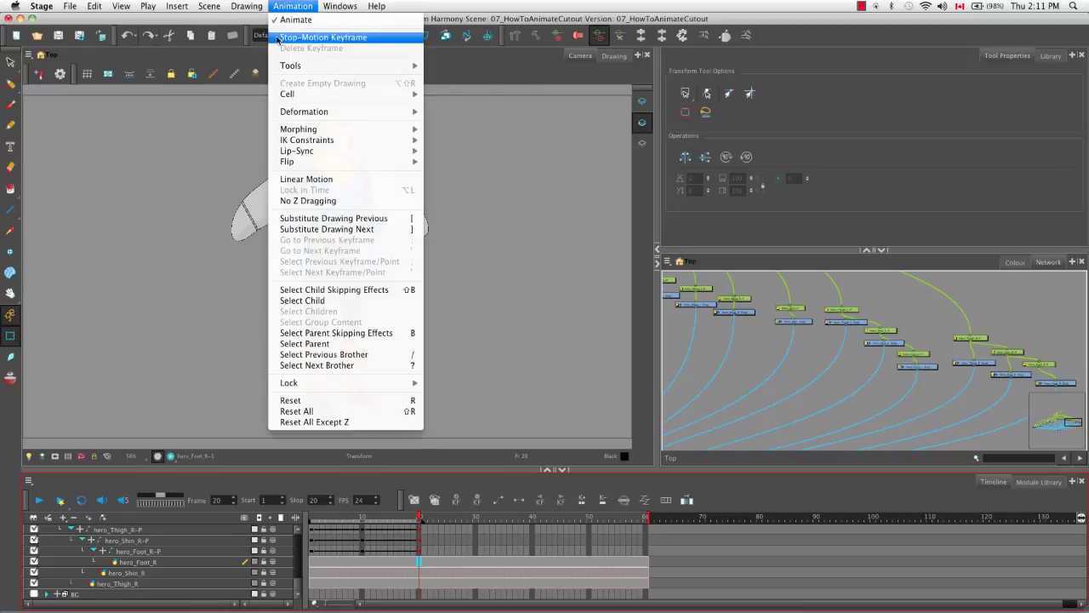
pyautogui.click(281, 38)
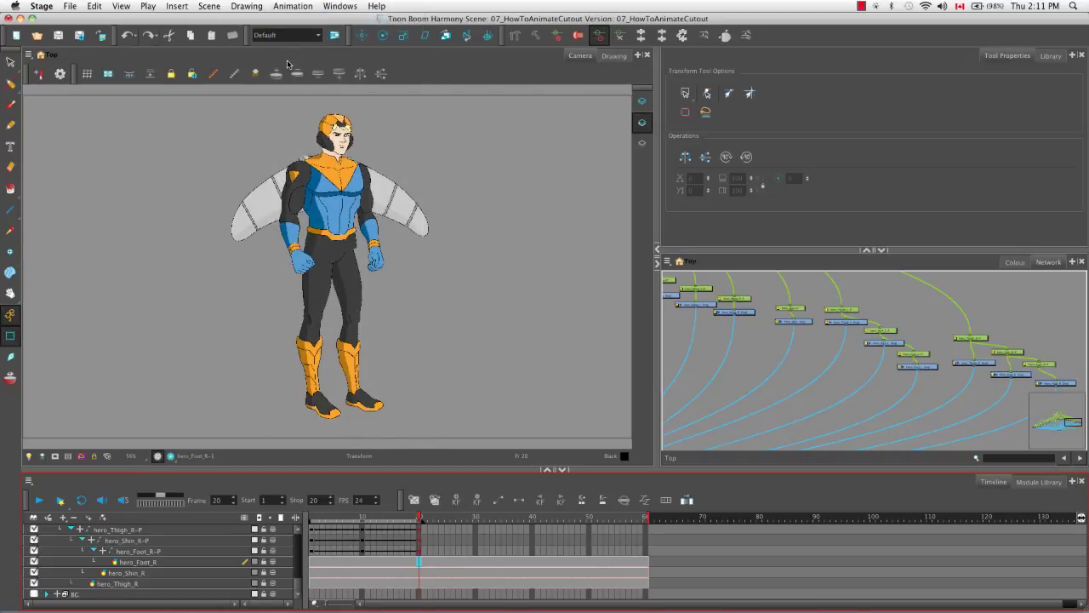
pyautogui.click(424, 519)
pyautogui.moveTo(424, 519); pyautogui.dragTo(447, 519)
pyautogui.click(449, 530)
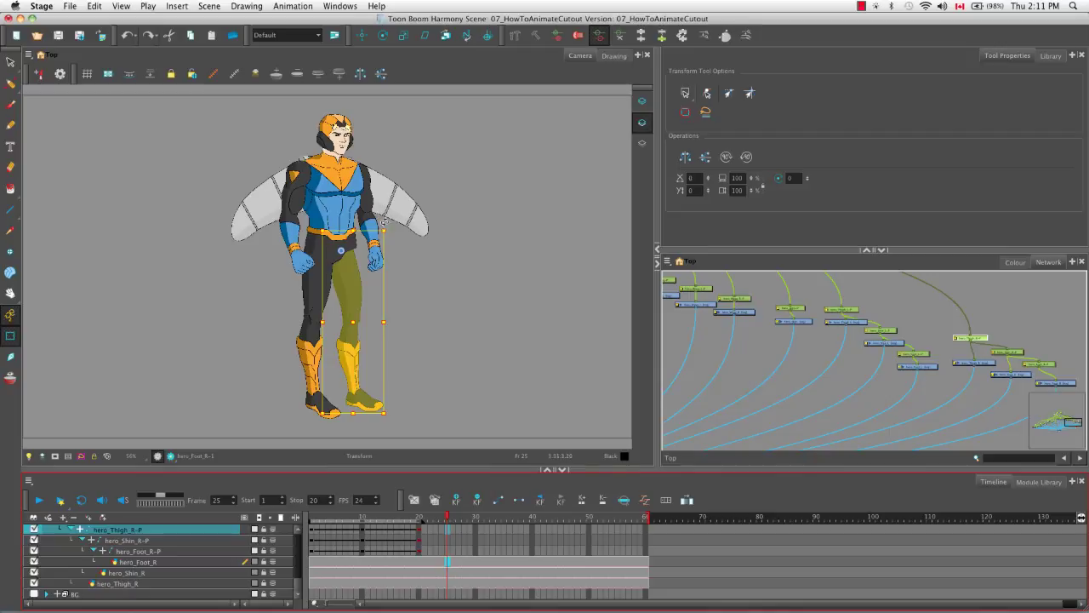
pyautogui.moveTo(393, 225); pyautogui.dragTo(371, 200)
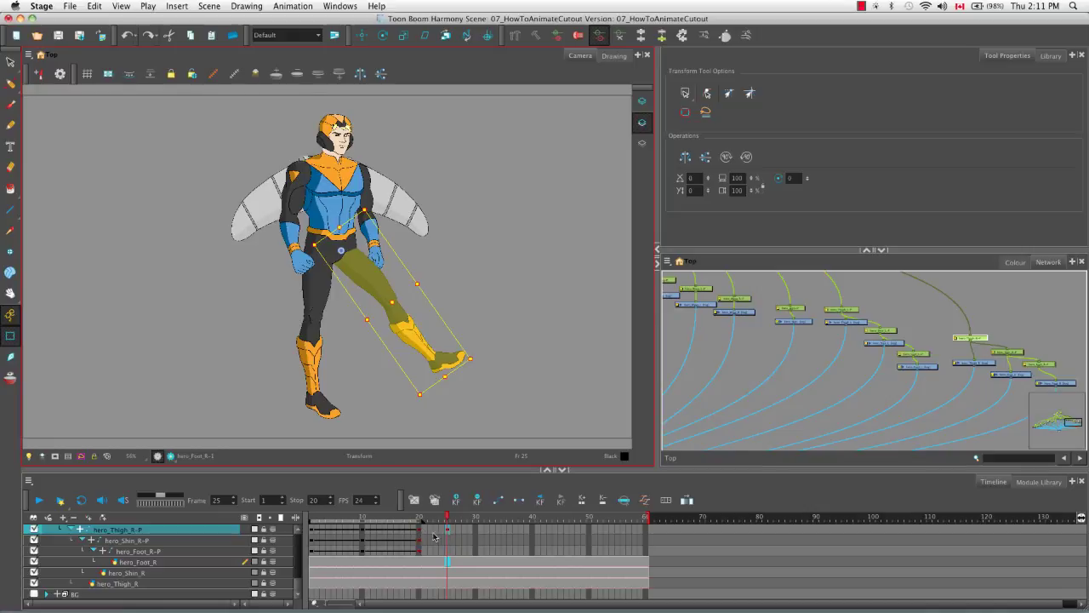
pyautogui.click(503, 399)
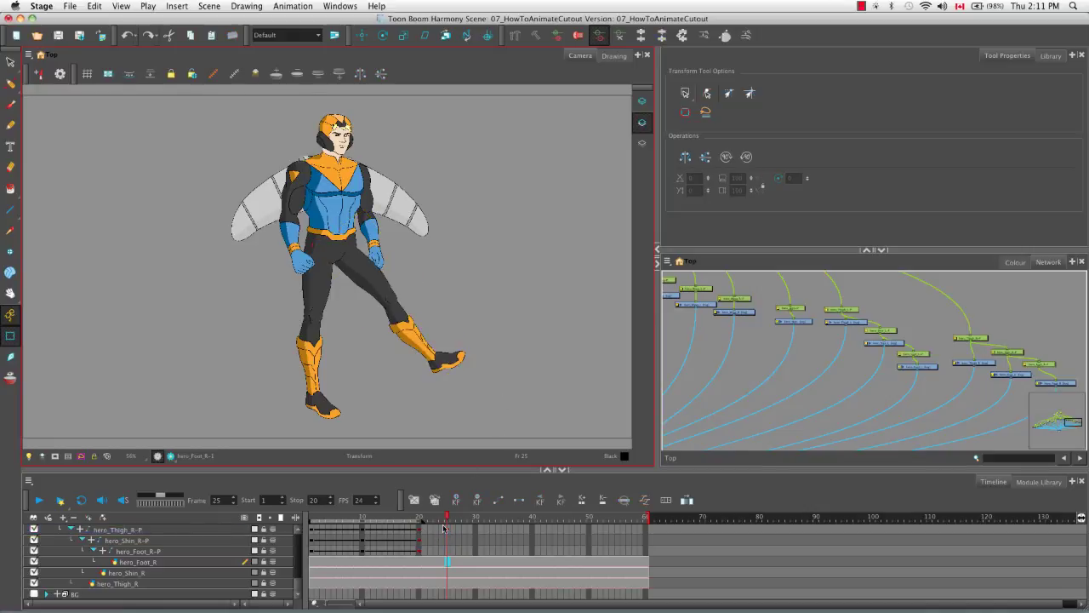
# Scrub the timeline between frames 18 and 26 to compare the leg's interpolated motion with the stop-motion section after frame 20.
pyautogui.moveTo(448, 517)
pyautogui.mouseDown()
pyautogui.moveTo(428, 518)
pyautogui.moveTo(448, 519)
pyautogui.mouseUp()
pyautogui.moveTo(441, 517)
pyautogui.mouseDown()
pyautogui.moveTo(424, 517)
pyautogui.moveTo(447, 518)
pyautogui.mouseUp()
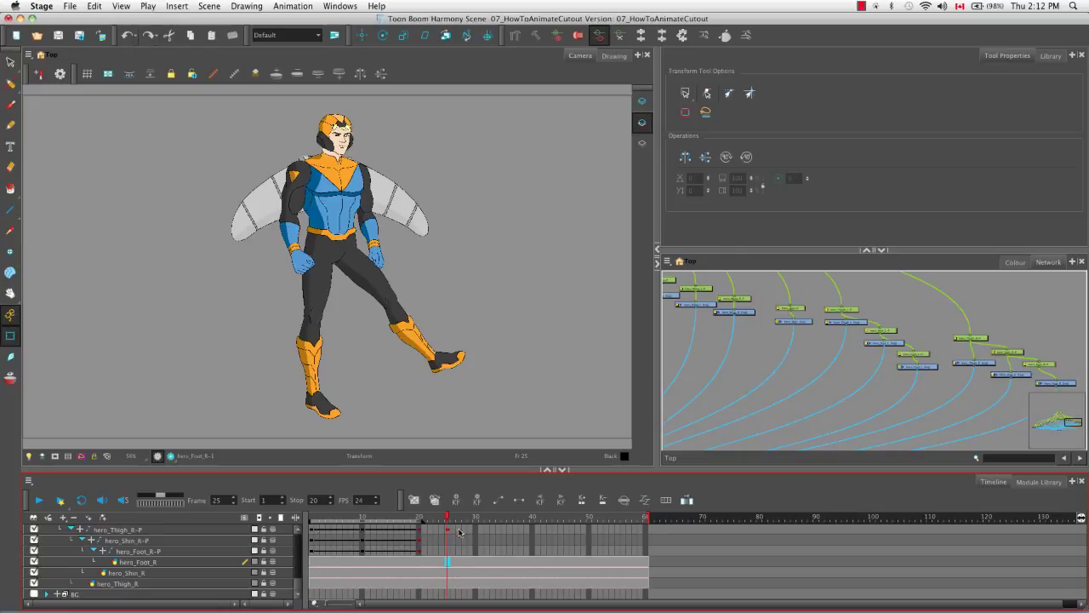
pyautogui.click(428, 518)
pyautogui.moveTo(428, 517); pyautogui.dragTo(447, 519)
pyautogui.moveTo(448, 518); pyautogui.dragTo(410, 518)
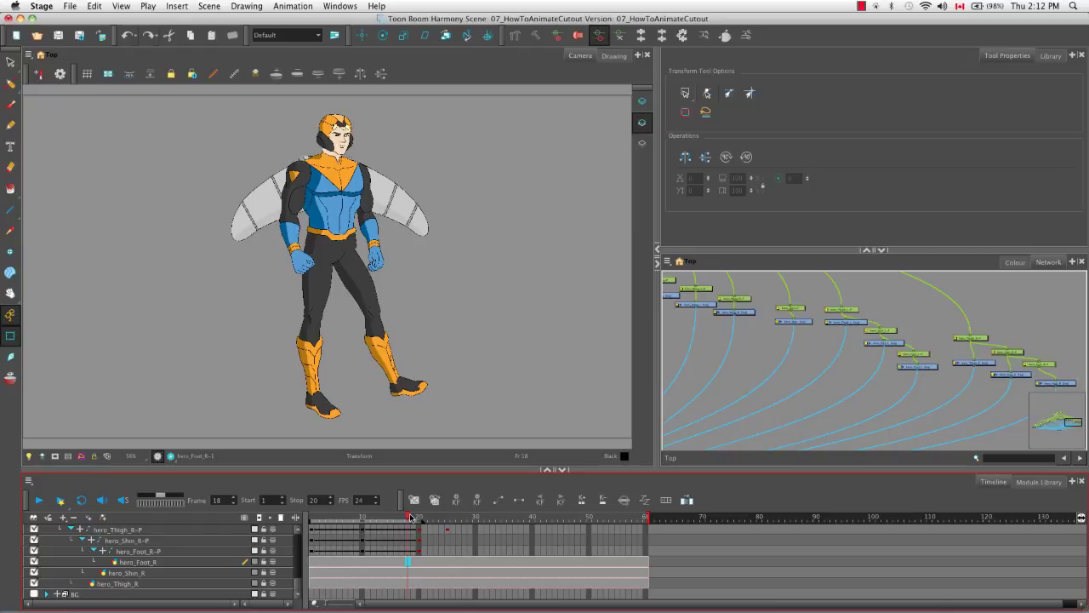
pyautogui.moveTo(410, 518); pyautogui.dragTo(452, 513)
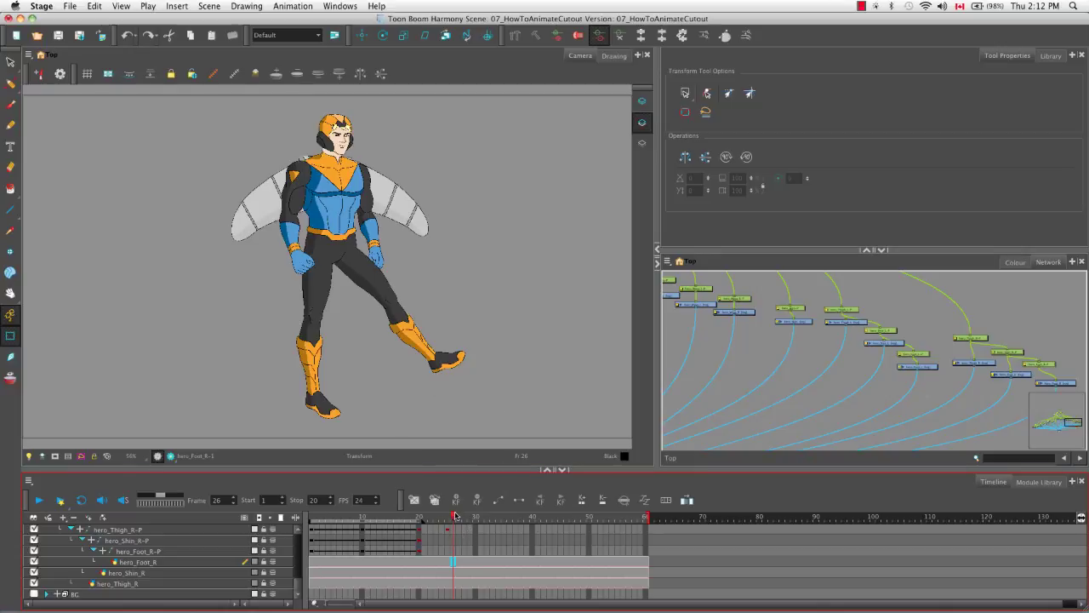
pyautogui.moveTo(453, 518); pyautogui.dragTo(447, 518)
pyautogui.moveTo(447, 517); pyautogui.dragTo(419, 519)
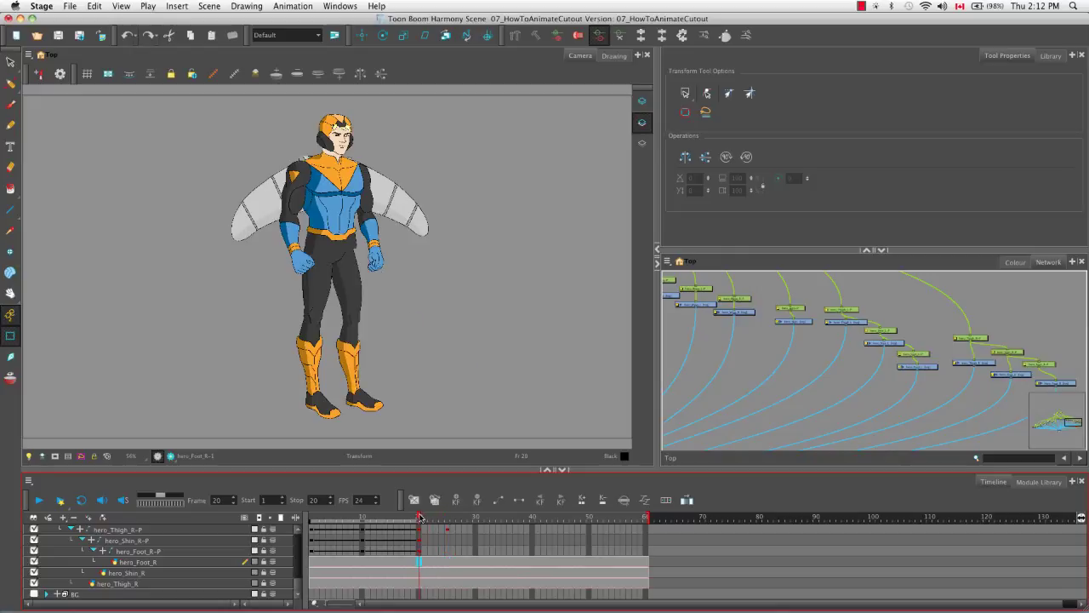
# Examine the motion and stop-motion keyframe options for the hero_Thigh_R-P keyframe at frame 20.
pyautogui.click(422, 530)
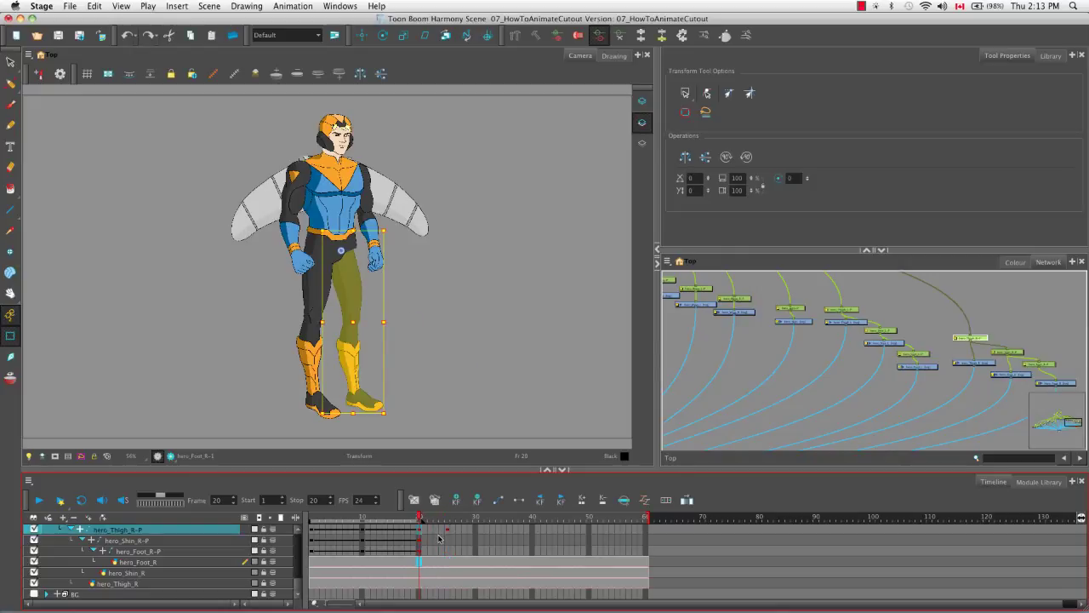
pyautogui.click(495, 508)
pyautogui.click(520, 504)
pyautogui.rightClick(418, 532)
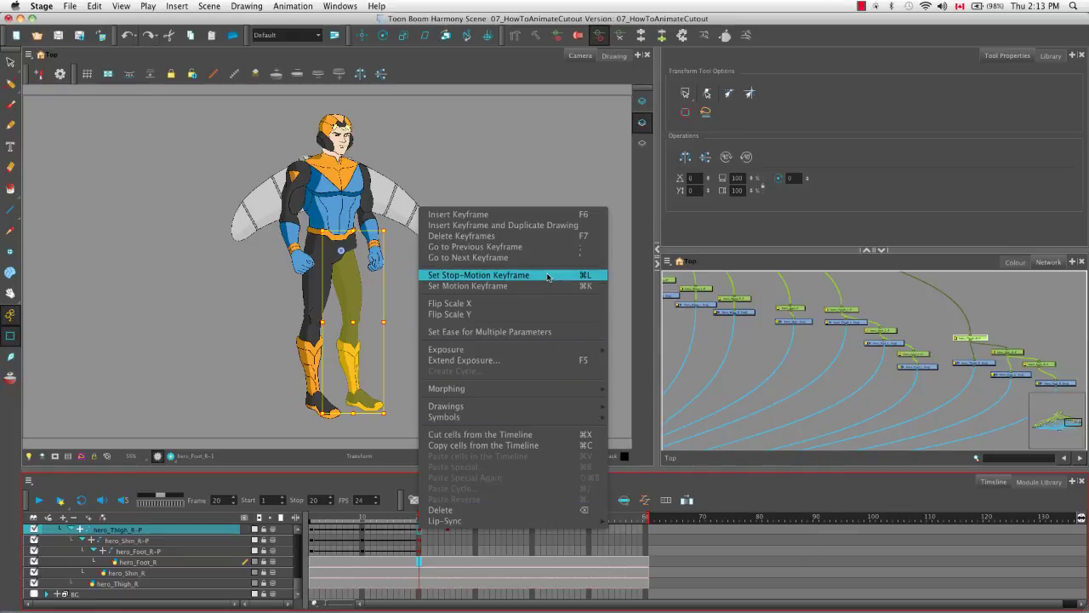
pyautogui.click(620, 308)
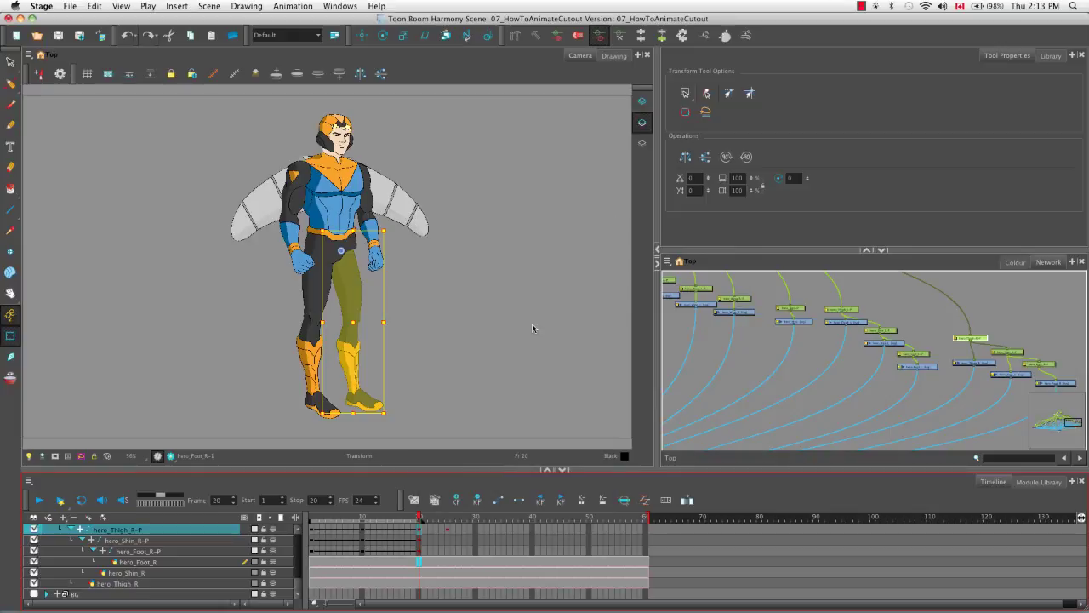